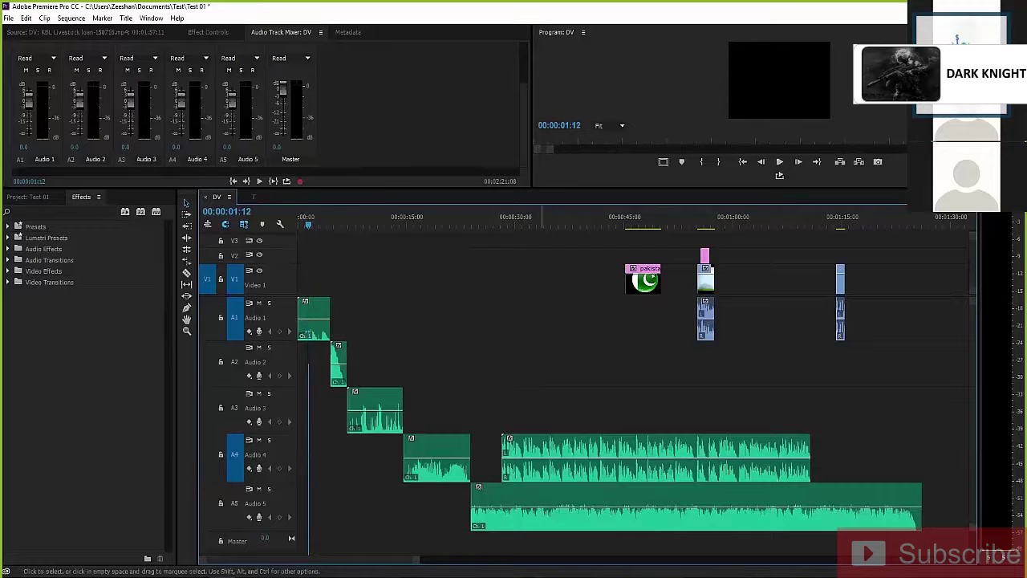
- Select the long stereo clip on Audio 4 and enlarge that track's height, shrinking Audio 3 to make room for the waveform
{"action": "left_click", "coordinate": [604, 461]}
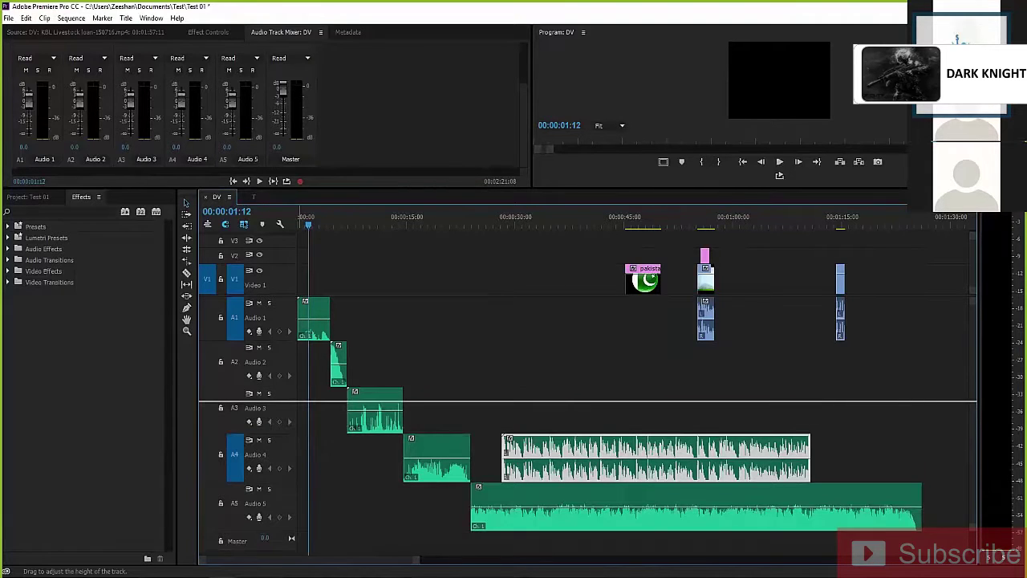
{"action": "left_click_drag", "start_coordinate": [265, 434], "coordinate": [264, 402]}
{"action": "left_click_drag", "start_coordinate": [265, 450], "coordinate": [241, 511]}
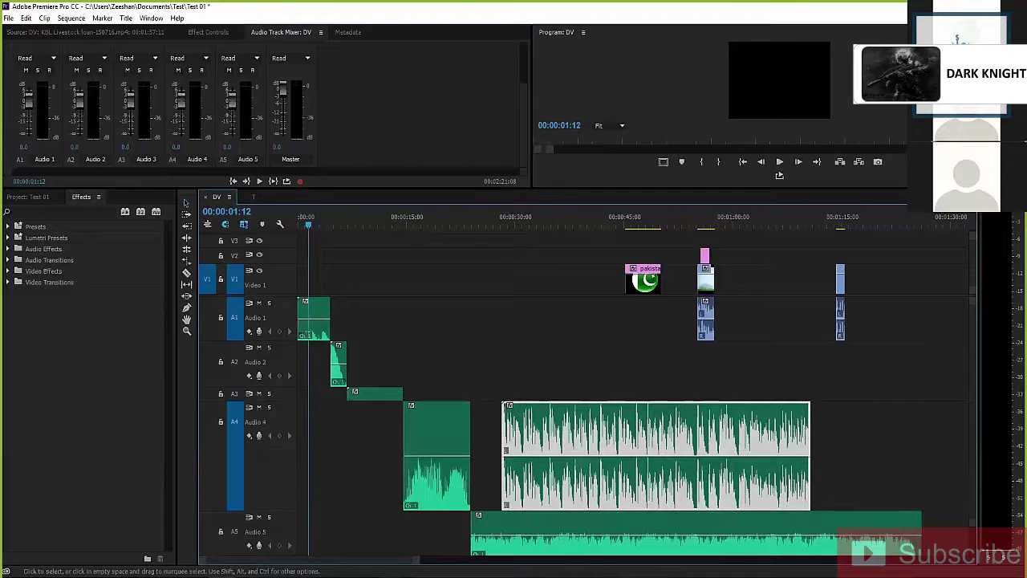
- Zoom the timeline in on the long Audio 4 clip and examine its loudest peak near 00:00:34:22 against the master meter
{"action": "left_click", "coordinate": [541, 218]}
{"action": "key", "text": "="}
{"action": "key", "text": "="}
{"action": "key", "text": "="}
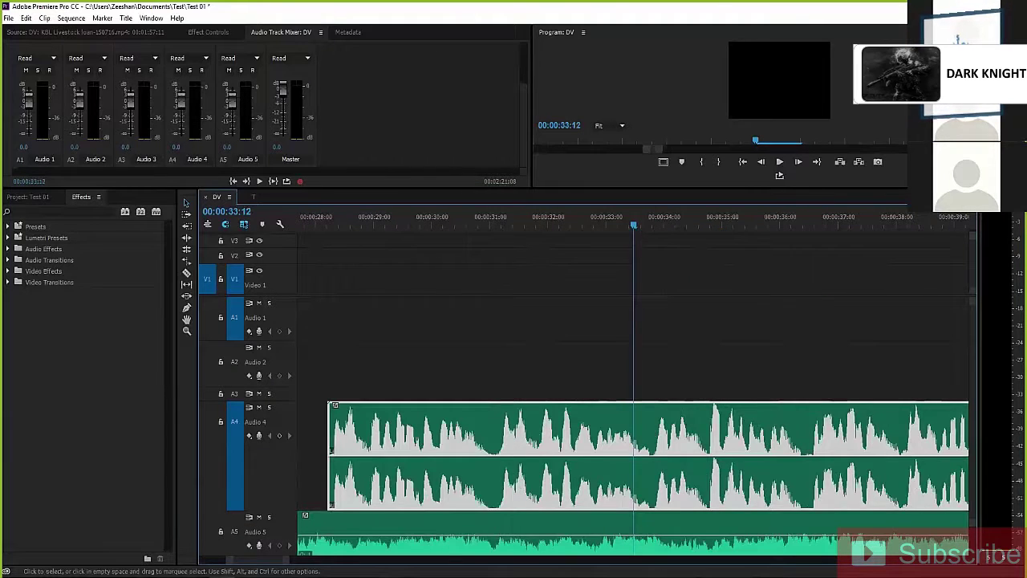
{"action": "key", "text": "Down"}
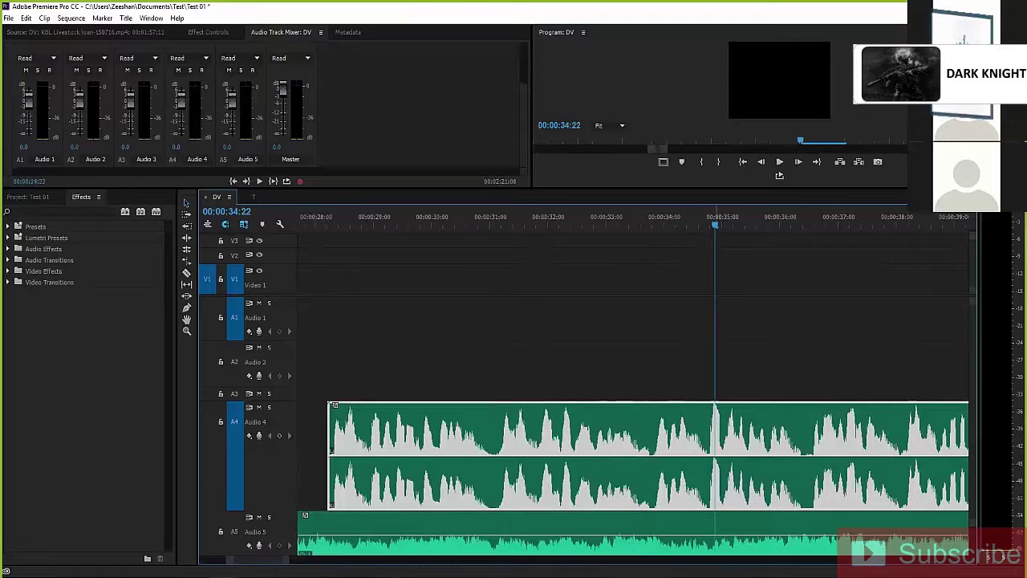
{"action": "key", "text": "Left"}
{"action": "key", "text": "Left"}
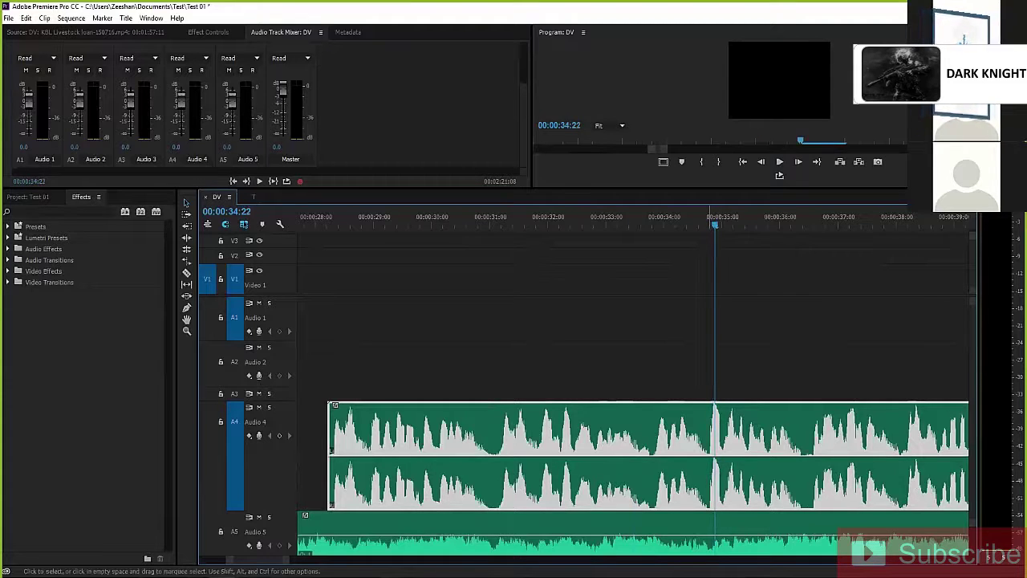
{"action": "key", "text": "Right"}
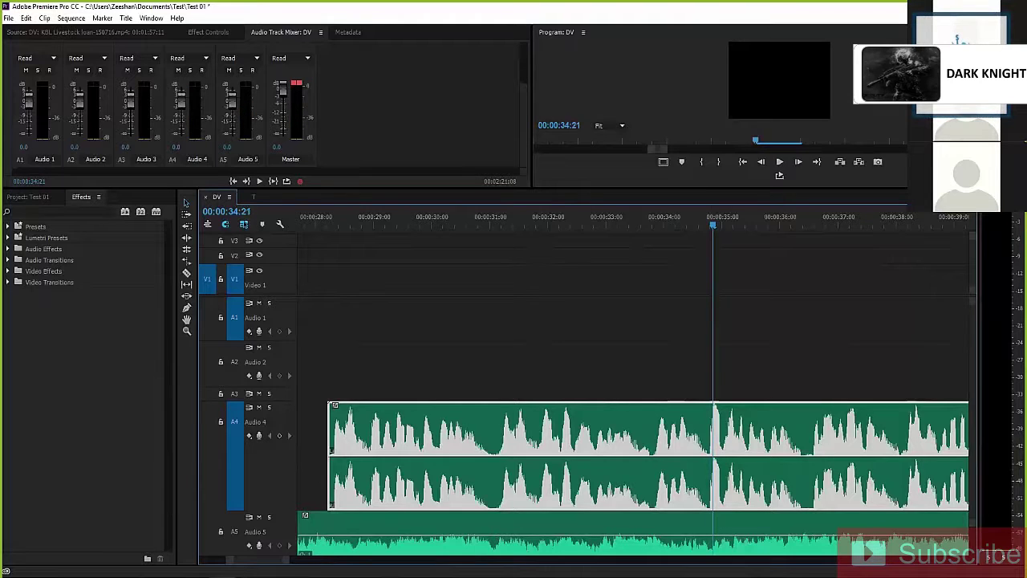
- Adjust the audio gain of the long Audio 4 clip by -2 dB
{"action": "key", "text": "minus"}
{"action": "key", "text": "minus"}
{"action": "key", "text": "minus"}
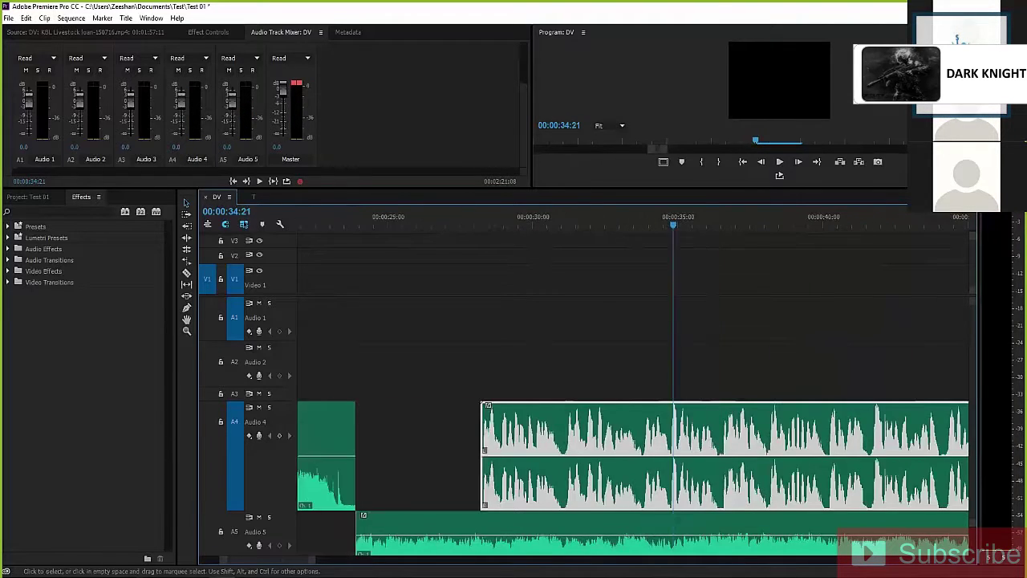
{"action": "right_click", "coordinate": [670, 431]}
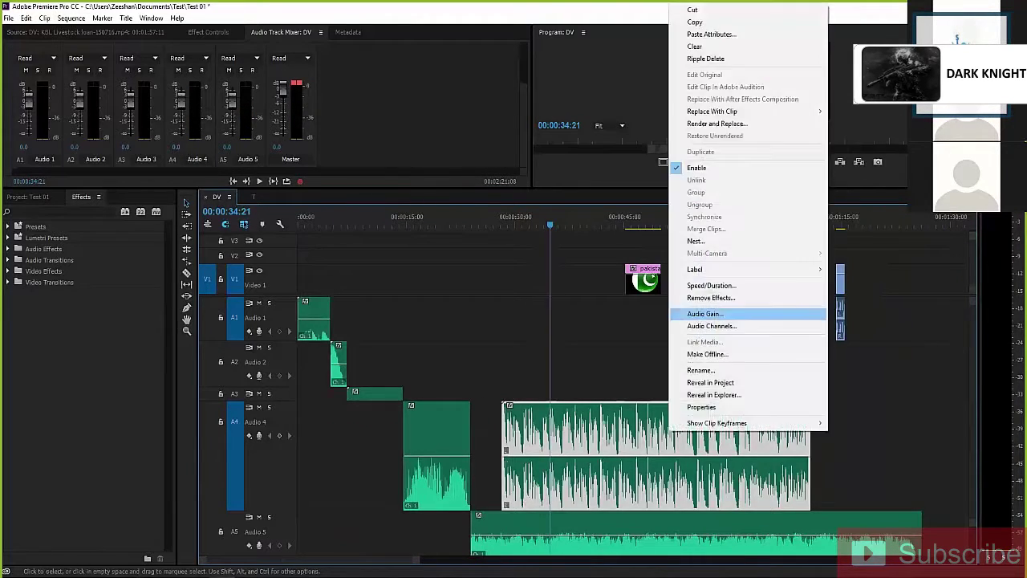
{"action": "left_click", "coordinate": [571, 353]}
{"action": "left_click", "coordinate": [584, 353]}
{"action": "left_click", "coordinate": [583, 433]}
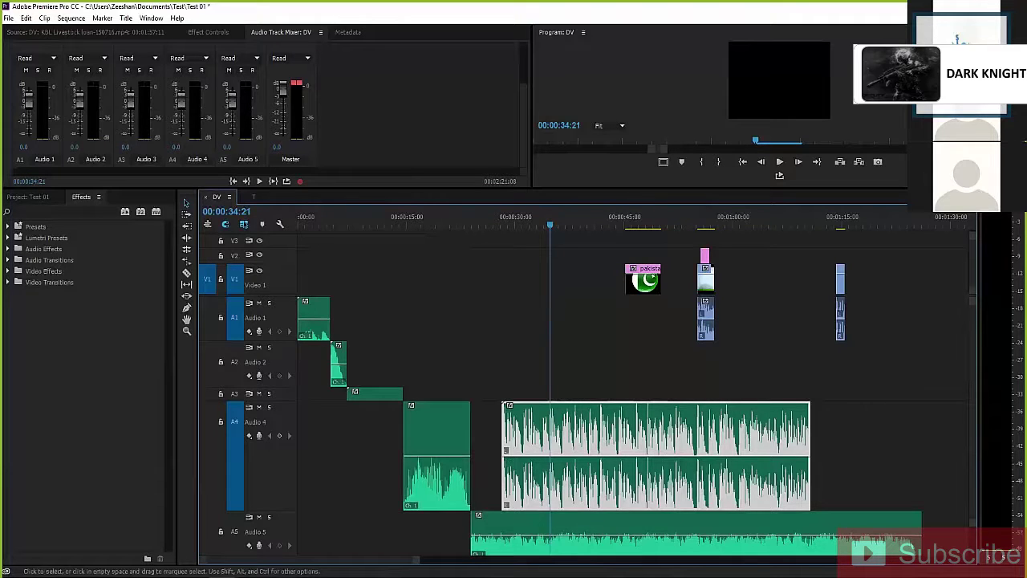
{"action": "right_click", "coordinate": [578, 437]}
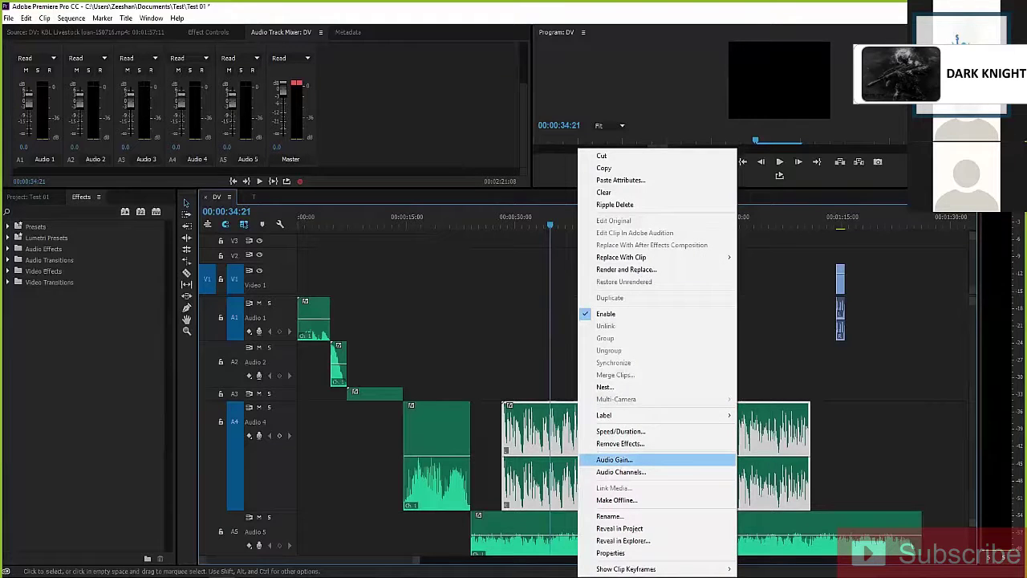
{"action": "key", "text": "Return"}
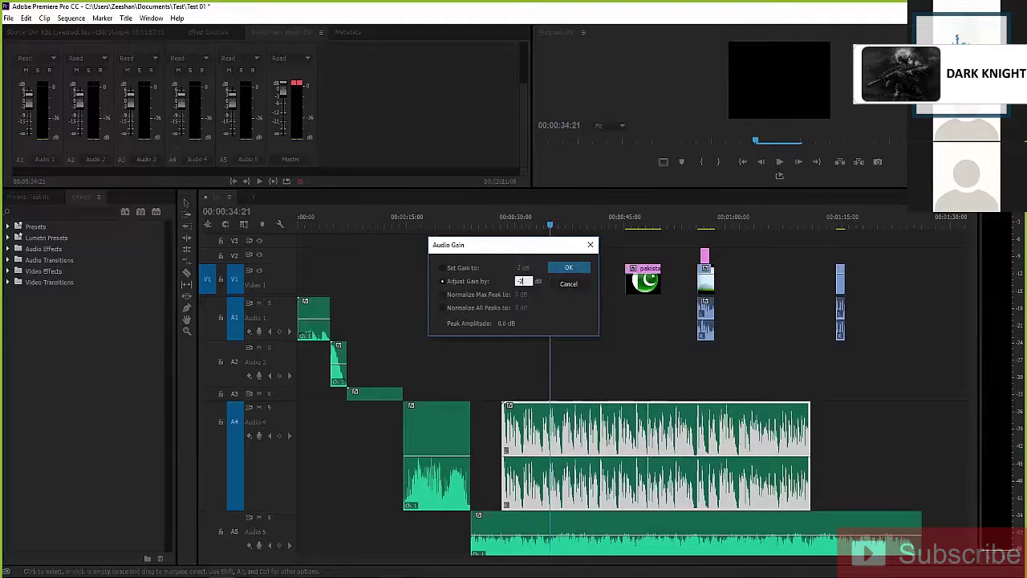
{"action": "key", "text": "Return"}
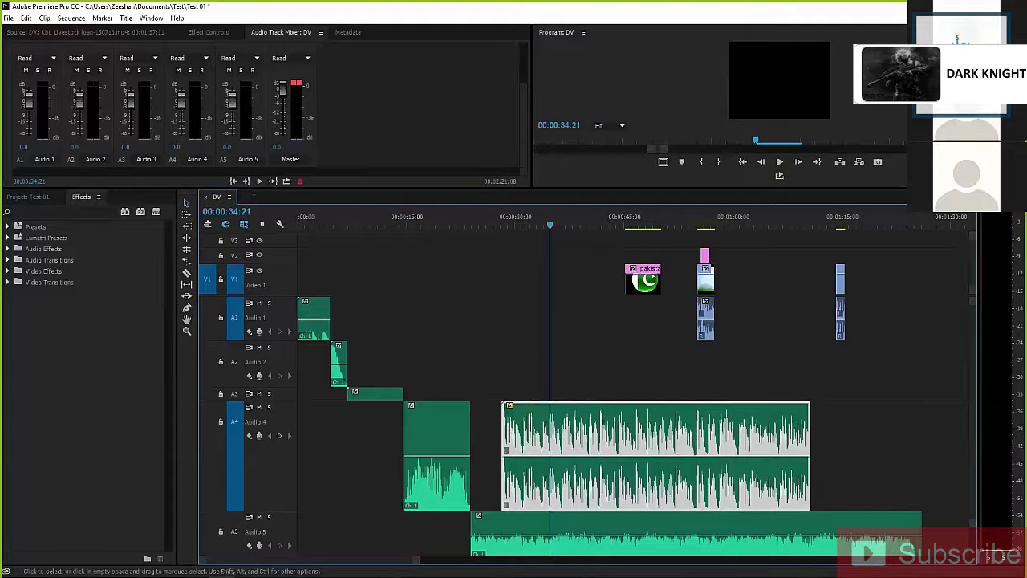
- Play the long Audio 4 clip just ahead of the pakistan 2.png image and check the levels of Audio 4, Audio 5 and Master
{"action": "key", "text": "Down"}
{"action": "key", "text": "space"}
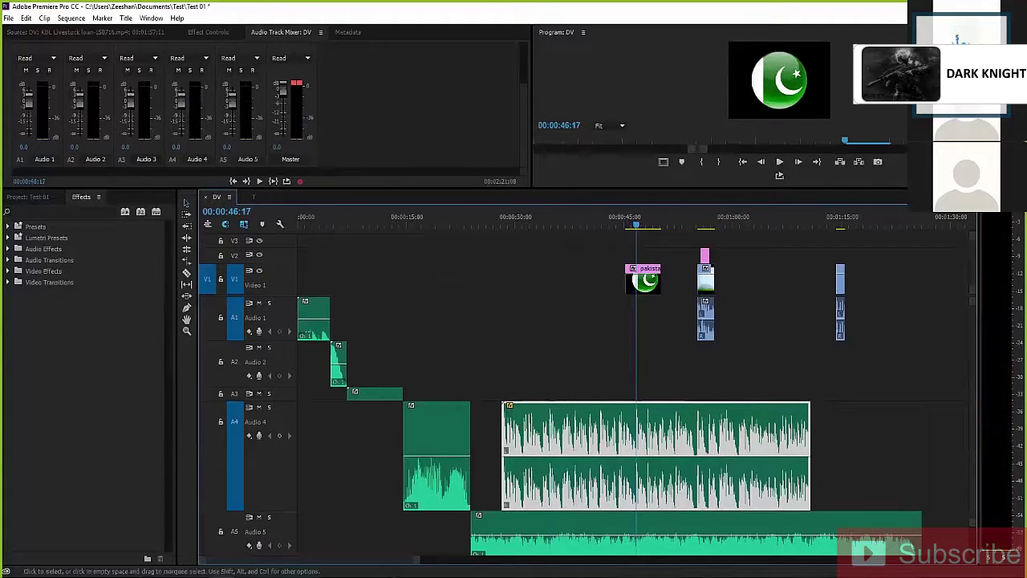
{"action": "key", "text": "="}
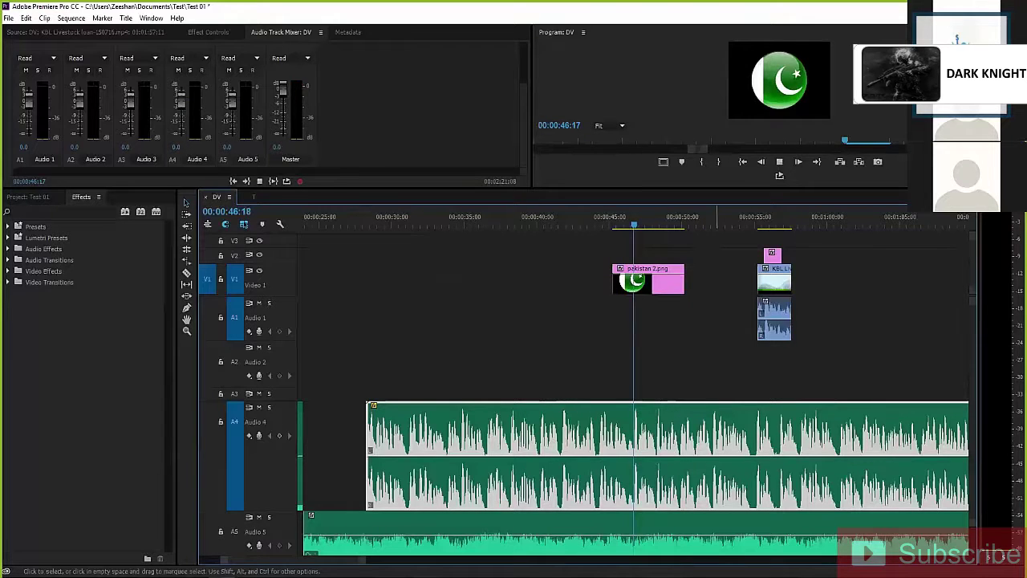
{"action": "key", "text": "space"}
{"action": "left_click", "coordinate": [562, 221]}
{"action": "key", "text": "space"}
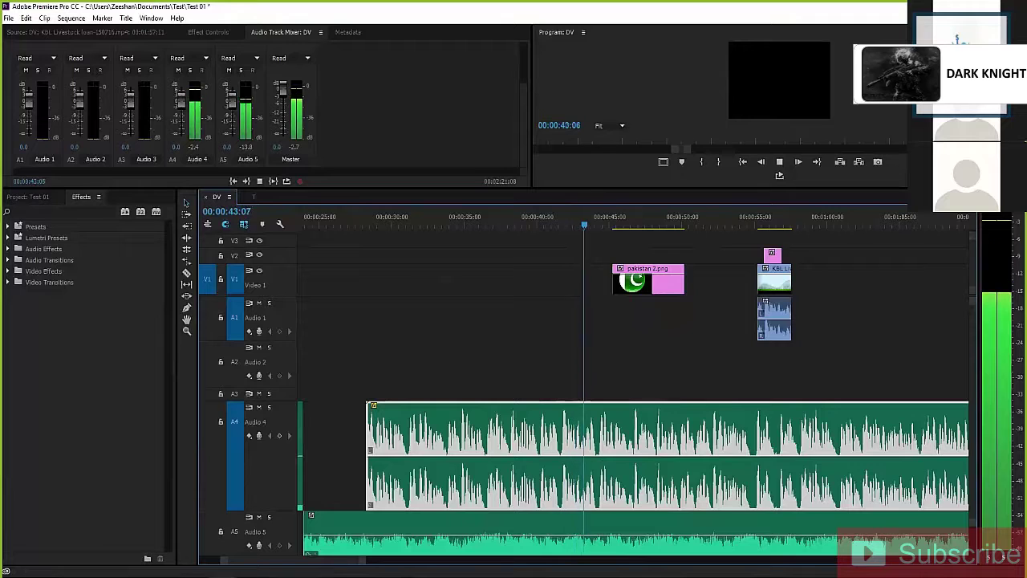
{"action": "key", "text": "space"}
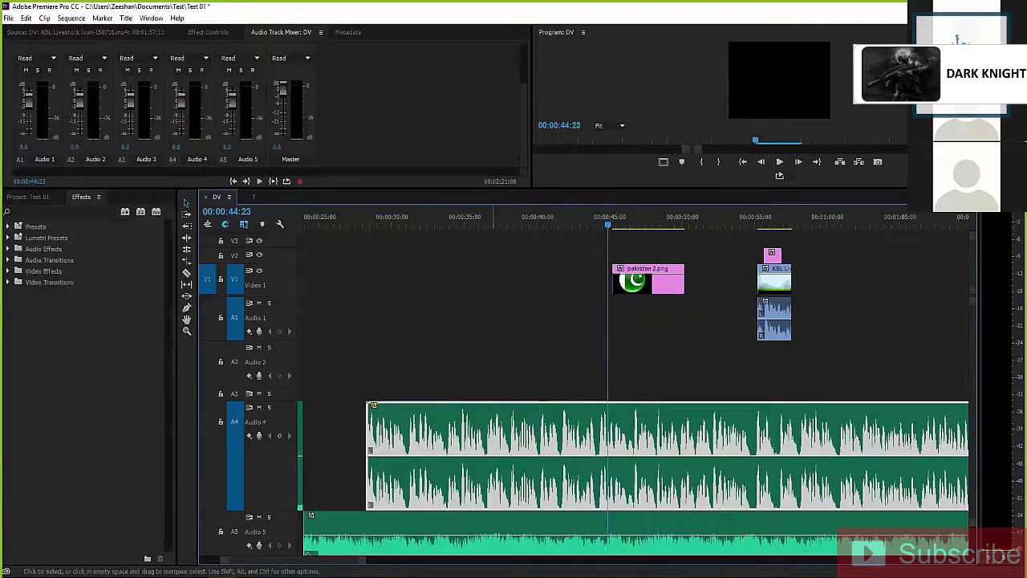
- Play the sequence from 00:00:26:01, just ahead of the long Audio 4 clip
{"action": "key", "text": "minus"}
{"action": "key", "text": "minus"}
{"action": "key", "text": "equal"}
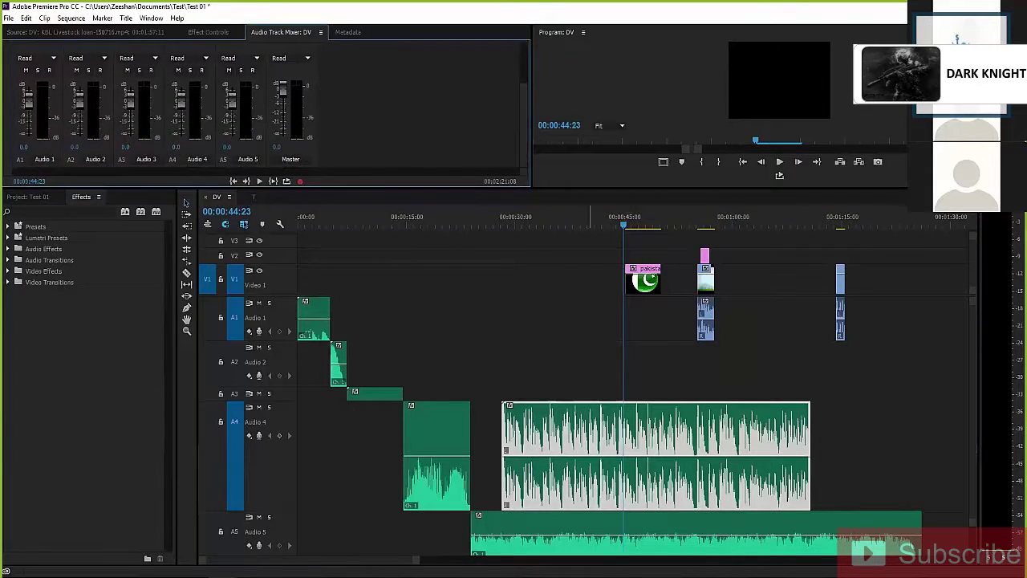
{"action": "left_click", "coordinate": [585, 218]}
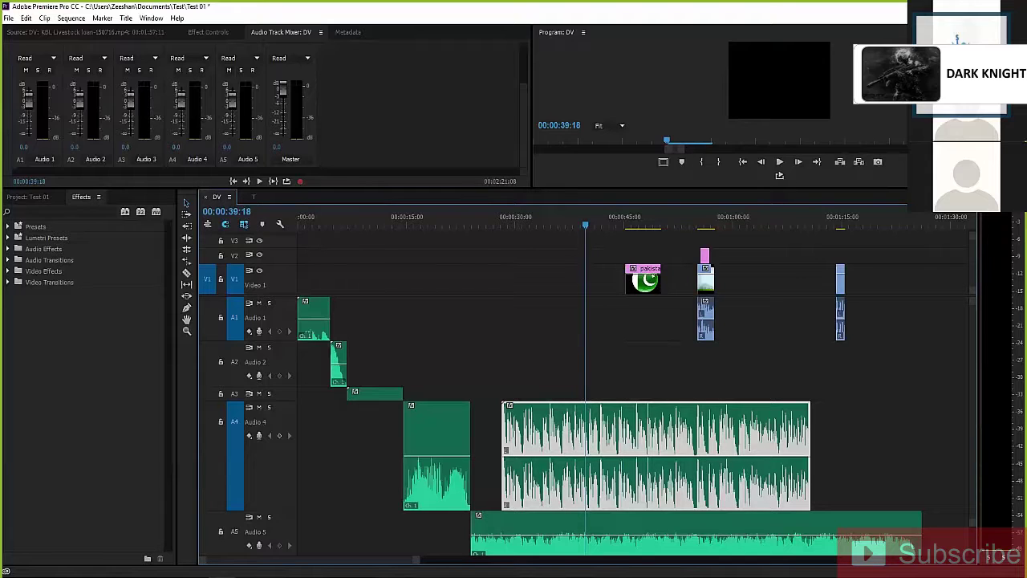
{"action": "left_click", "coordinate": [486, 219]}
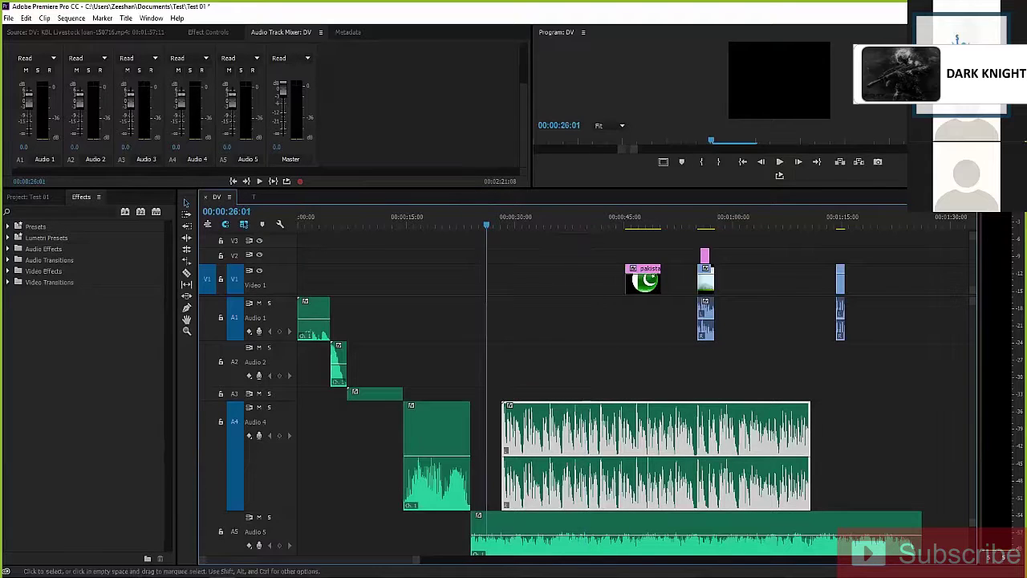
{"action": "key", "text": "space"}
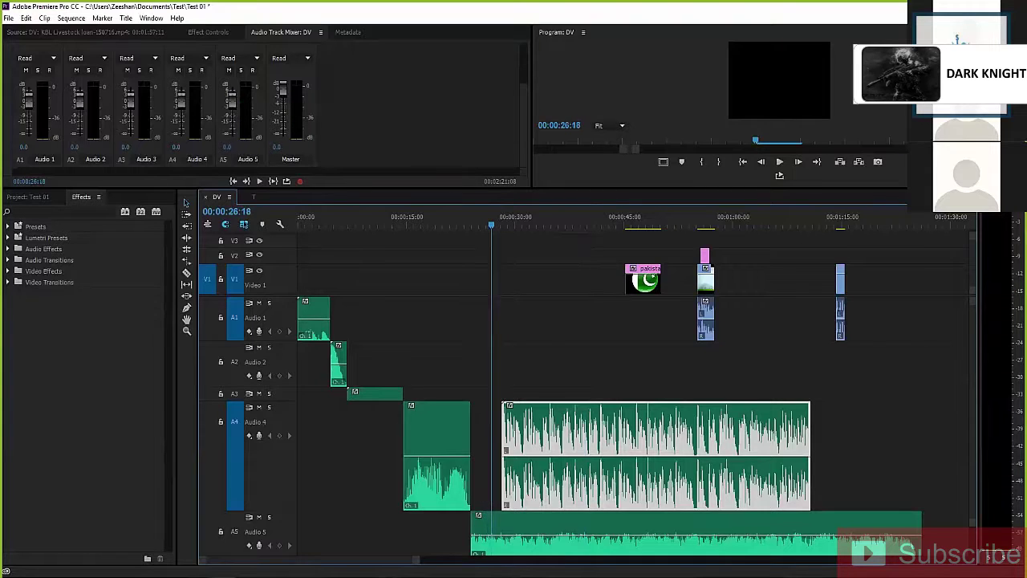
- Select the short first clip on Audio 4 and play from its end into the long clip, watching the mixer meters
{"action": "left_click", "coordinate": [508, 526]}
{"action": "left_click", "coordinate": [430, 475]}
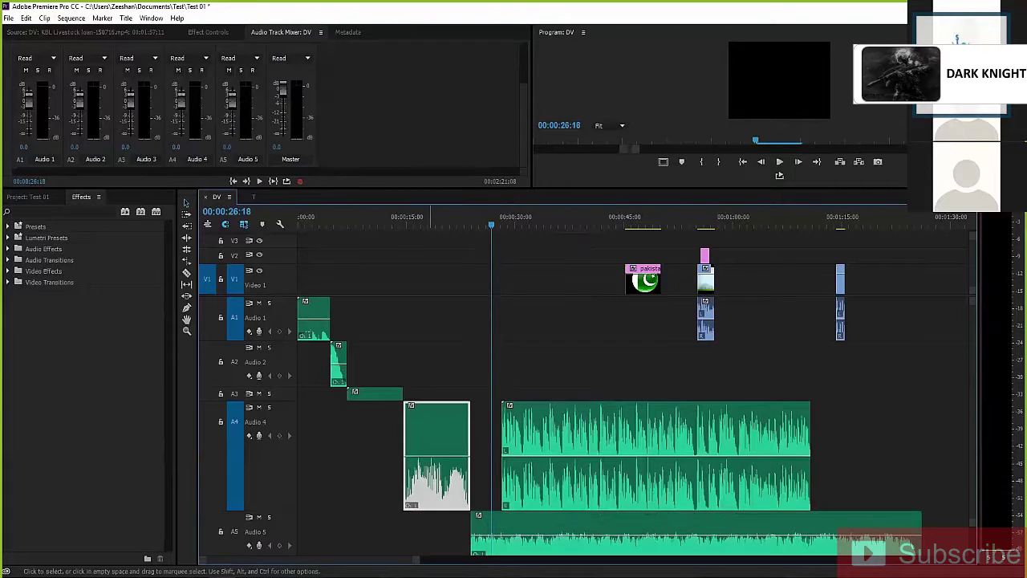
{"action": "left_click", "coordinate": [456, 218]}
{"action": "key", "text": "space"}
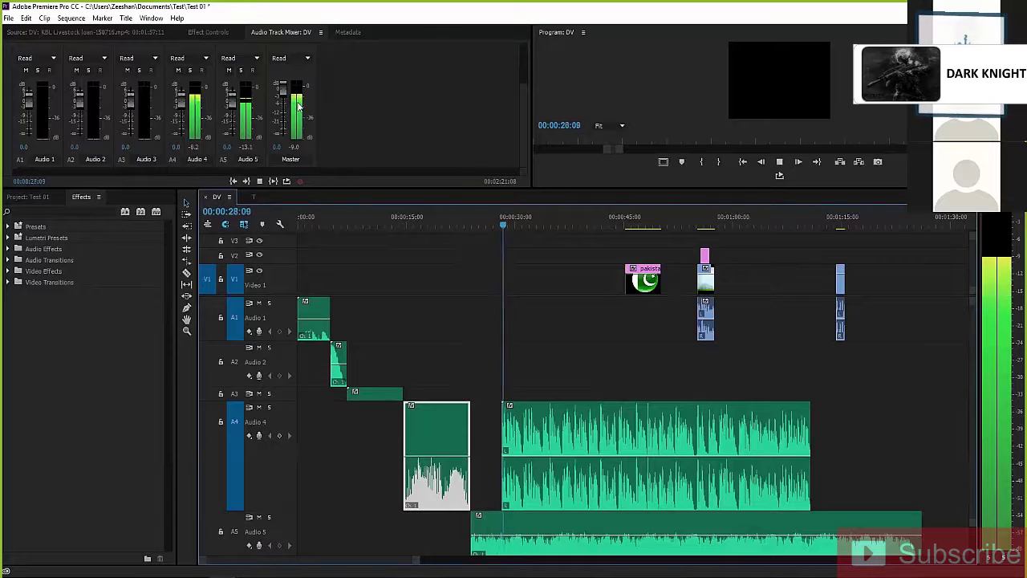
{"action": "key", "text": "space"}
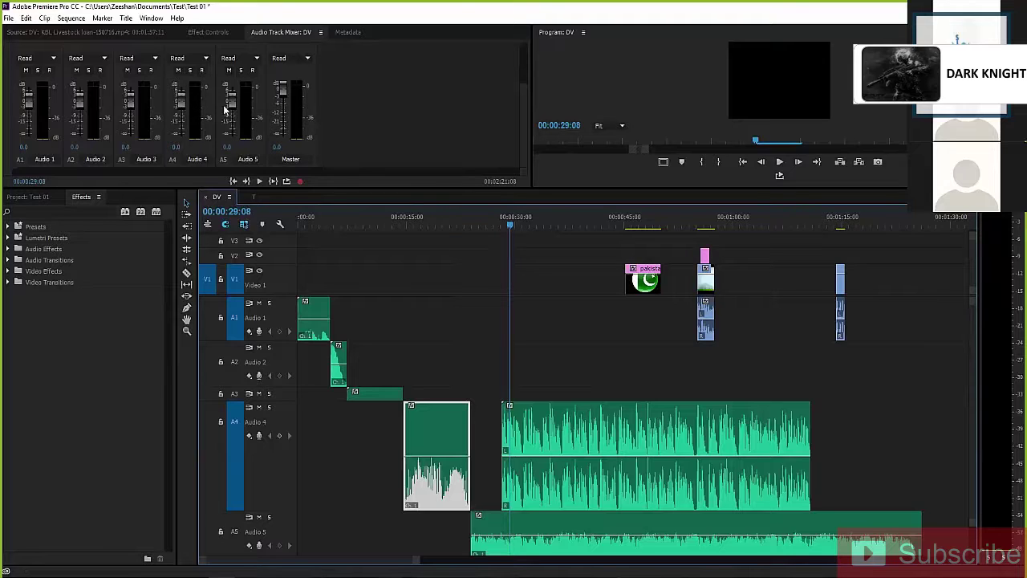
- Enlarge the upper panels to give the Audio Track Mixer more room, and expand the height of the audio tracks
{"action": "left_click_drag", "start_coordinate": [296, 190], "coordinate": [296, 239]}
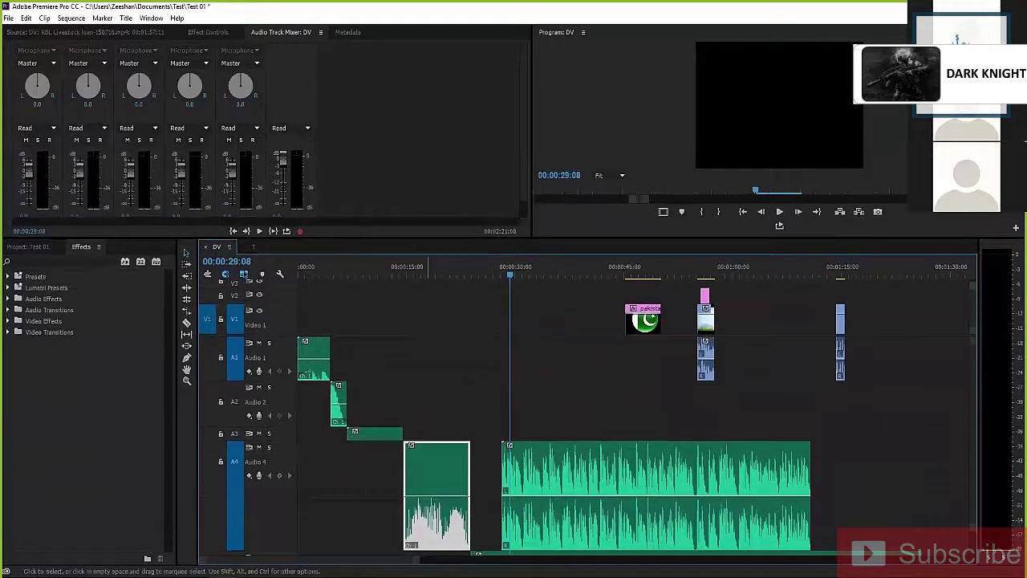
{"action": "key", "text": "alt+equal"}
{"action": "key", "text": "alt+equal"}
{"action": "key", "text": "alt+equal"}
{"action": "key", "text": "alt+equal"}
{"action": "key", "text": "alt+equal"}
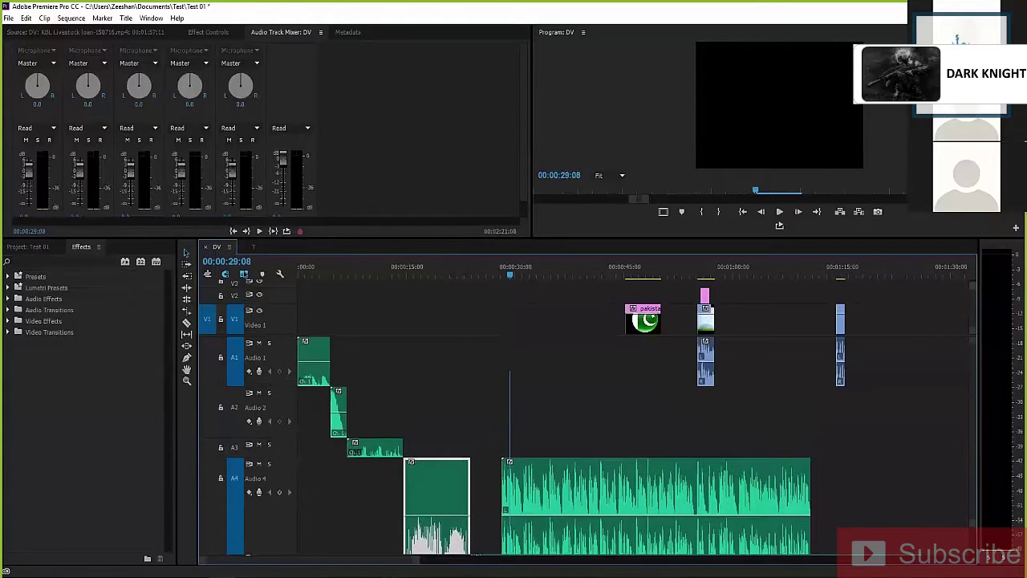
{"action": "key", "text": "alt+minus"}
{"action": "key", "text": "alt+minus"}
{"action": "key", "text": "alt+minus"}
{"action": "key", "text": "alt+minus"}
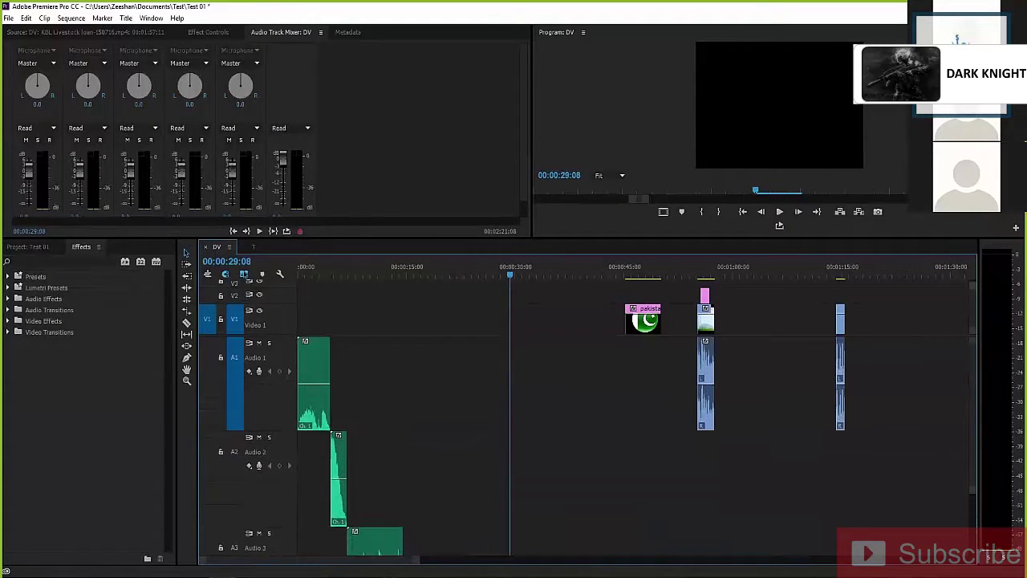
- Reduce the audio track heights until all five audio tracks and the Master track fit in the timeline
{"action": "key", "text": "alt+equal"}
{"action": "key", "text": "alt+equal"}
{"action": "key", "text": "alt+equal"}
{"action": "key", "text": "alt+equal"}
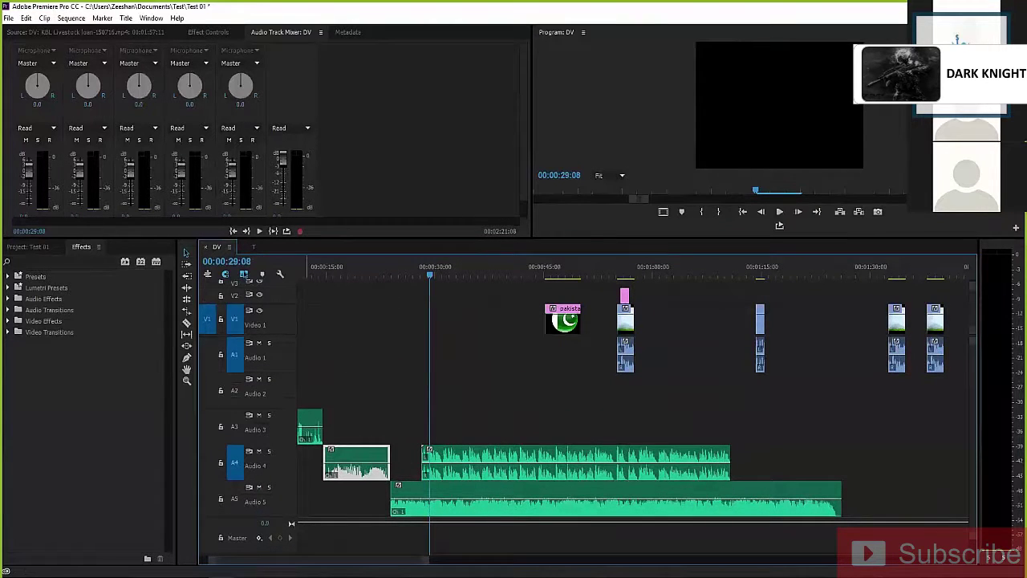
{"action": "key", "text": "alt+equal"}
{"action": "key", "text": "alt+equal"}
{"action": "key", "text": "alt+minus"}
{"action": "key", "text": "alt+minus"}
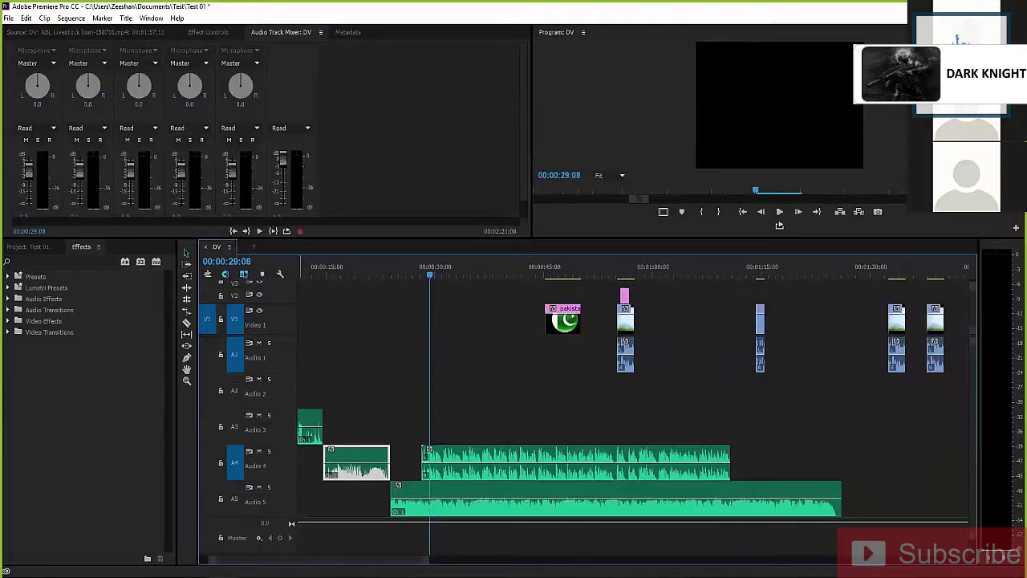
- Collapse the video tracks to minimum height and make the audio tracks slightly taller
{"action": "key", "text": "shift+minus"}
{"action": "key", "text": "alt+equal"}
{"action": "key", "text": "alt+equal"}
{"action": "key", "text": "alt+equal"}
{"action": "key", "text": "alt+equal"}
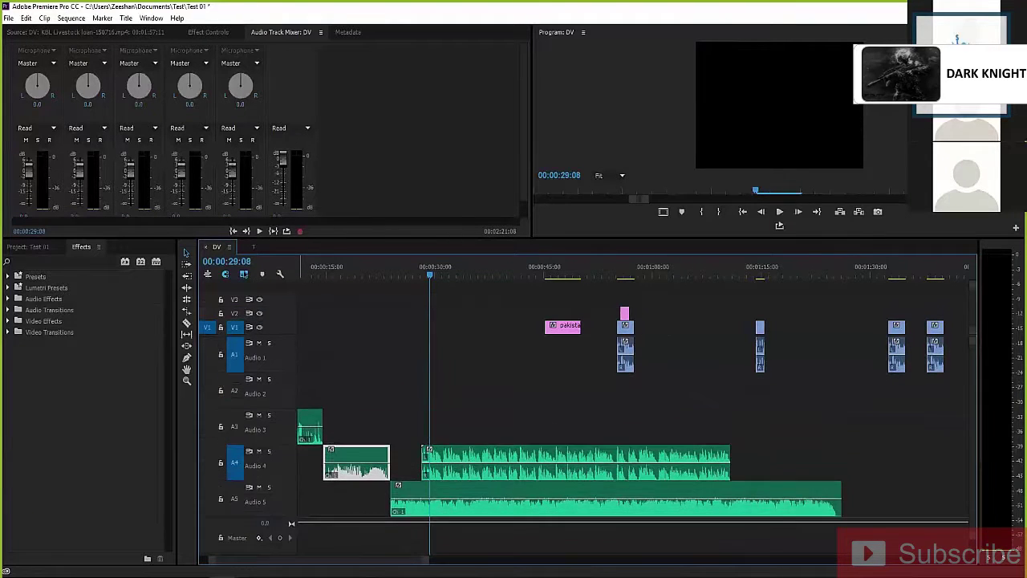
{"action": "key", "text": "alt+equal"}
- Play the opening of the long Audio 4 clip over Audio 5 and compare their levels with Master in the Audio Track Mixer
{"action": "left_click", "coordinate": [365, 274]}
{"action": "key", "text": "space"}
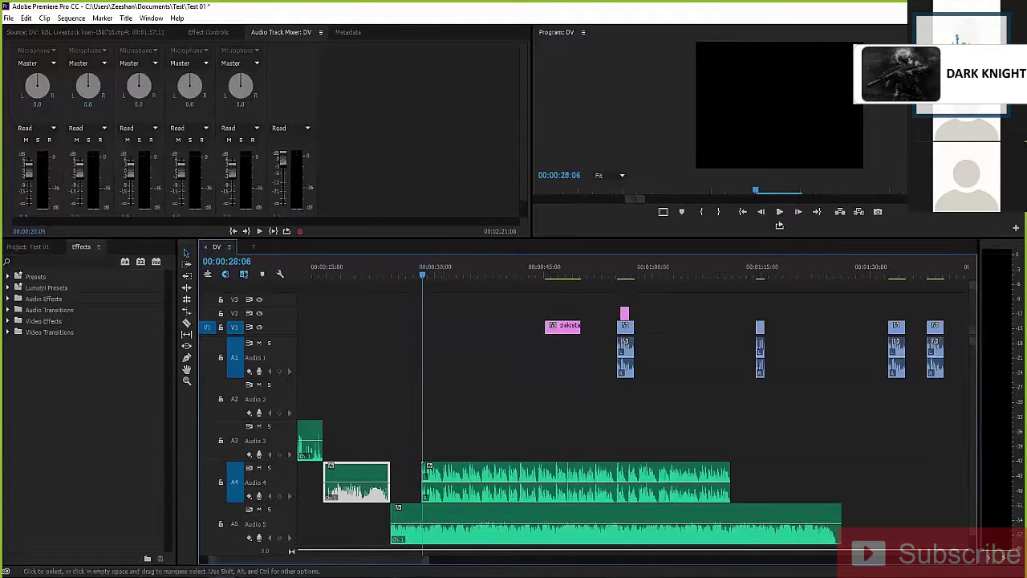
{"action": "key", "text": "space"}
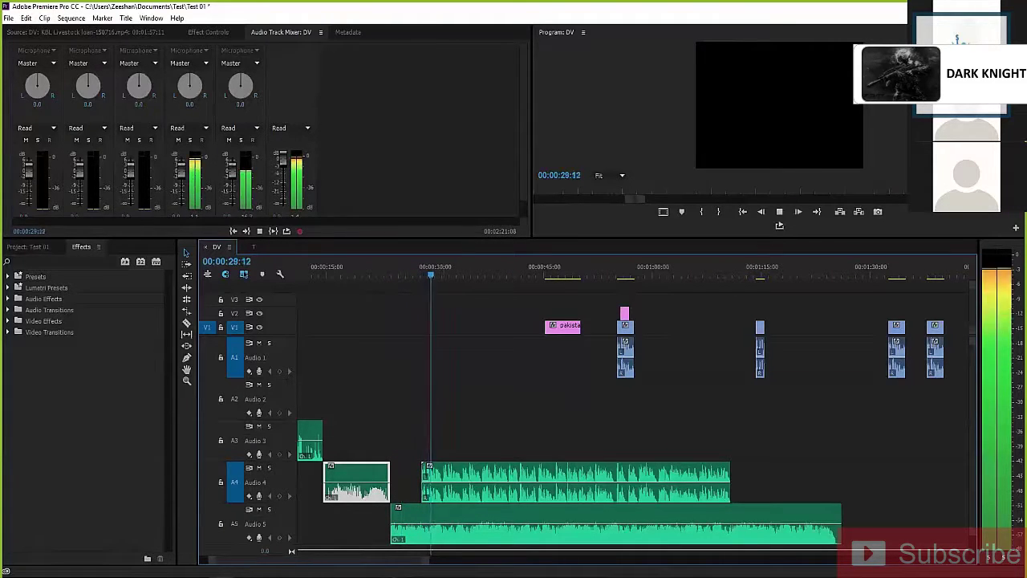
{"action": "key", "text": "space"}
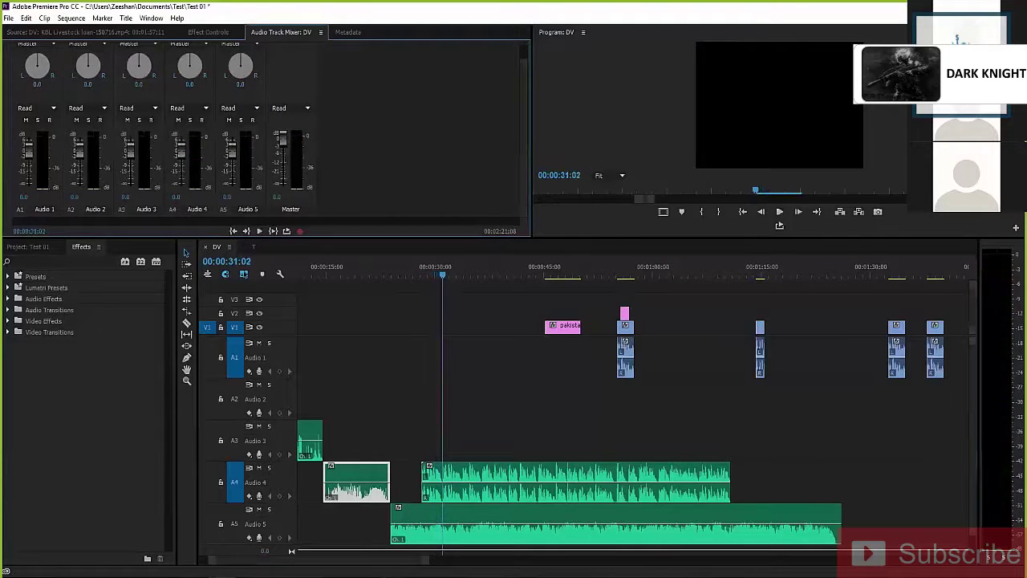
{"action": "key", "text": "space"}
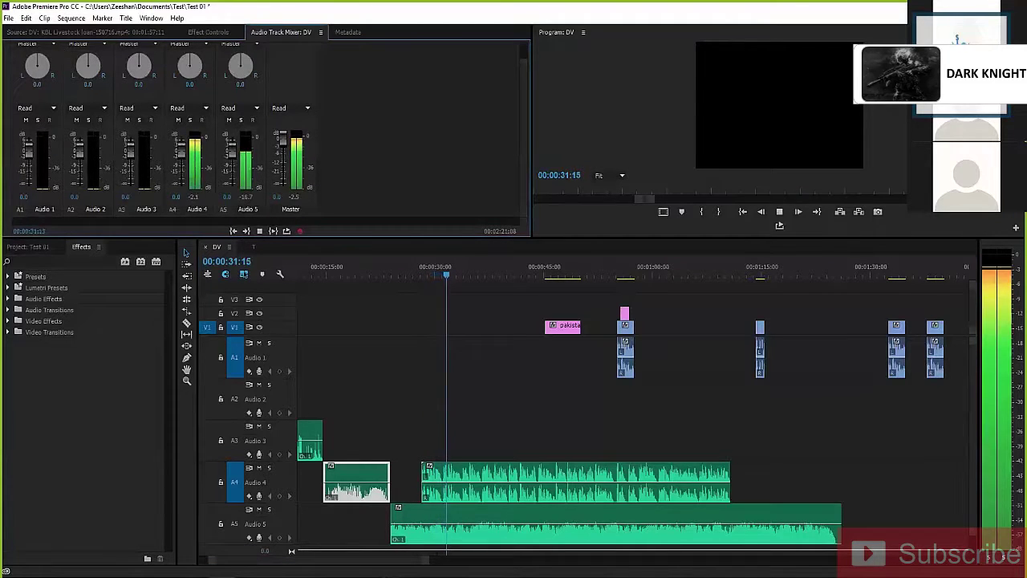
{"action": "key", "text": "space"}
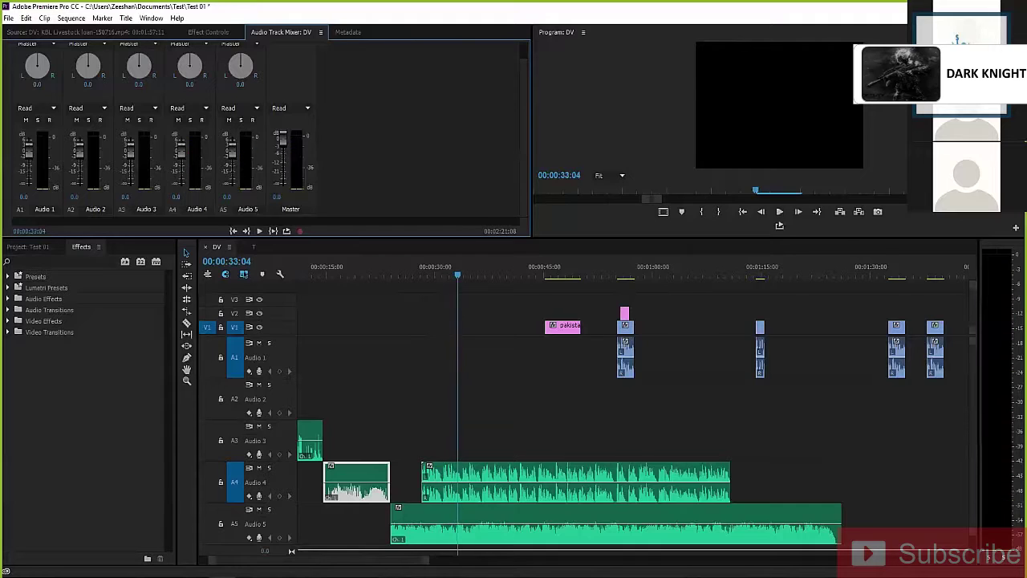
{"action": "key", "text": "space"}
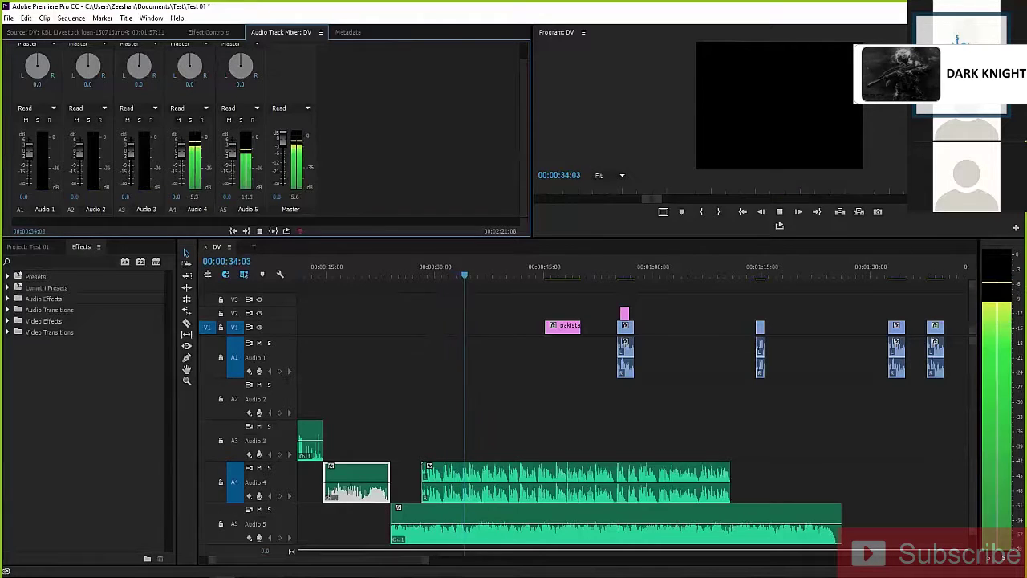
- Replay the passage around 00:00:34 of the long Audio 4 clip and check the Audio 4 and Master meters for clipping
{"action": "key", "text": "space"}
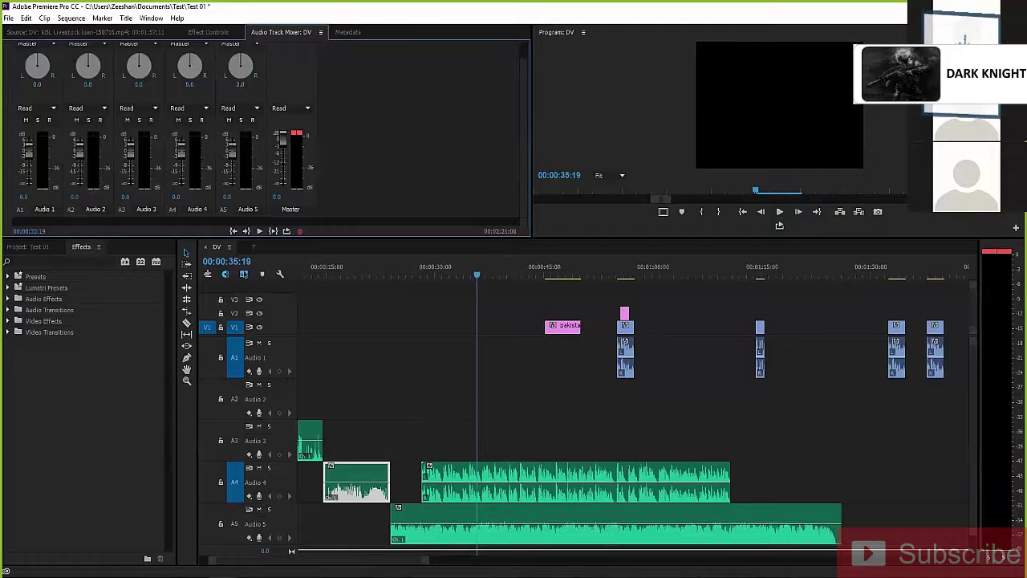
{"action": "left_click", "coordinate": [464, 275]}
{"action": "key", "text": "space"}
{"action": "key", "text": "space"}
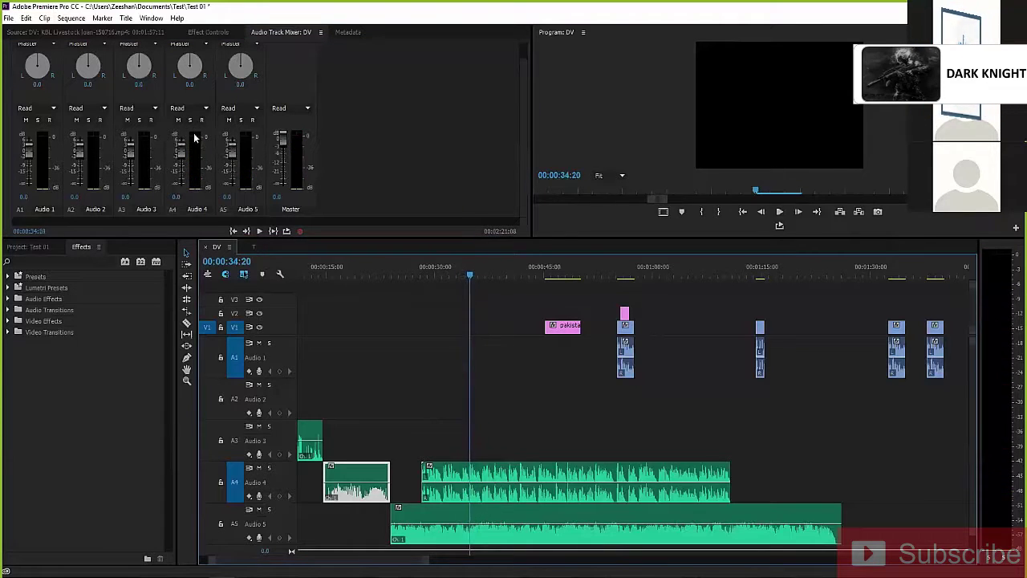
{"action": "key", "text": "space"}
{"action": "key", "text": "space"}
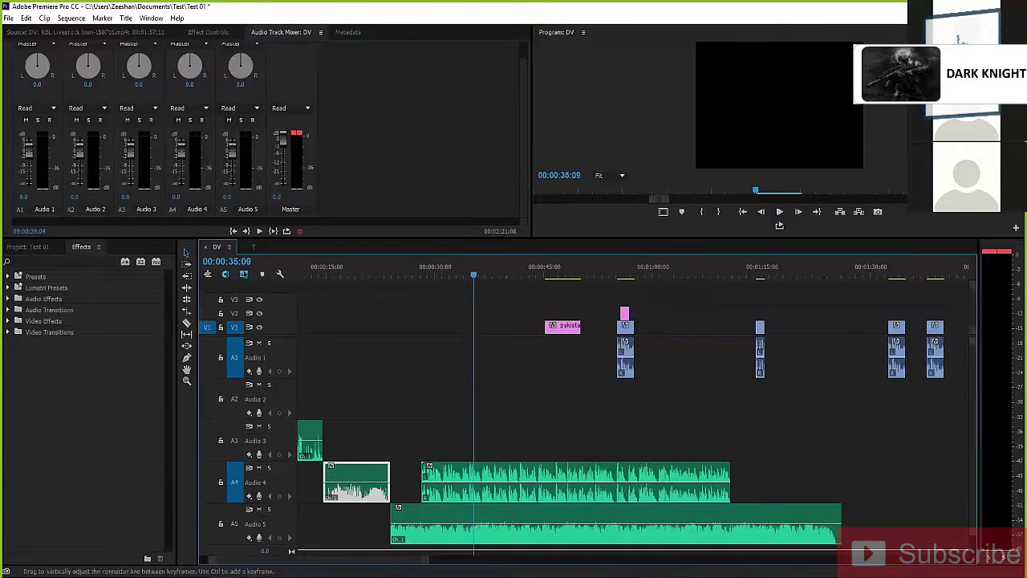
- Select the Audio 5 clip and the long Audio 4 clip, and replay their overlap to compare both track meters with Master
{"action": "left_click", "coordinate": [487, 532]}
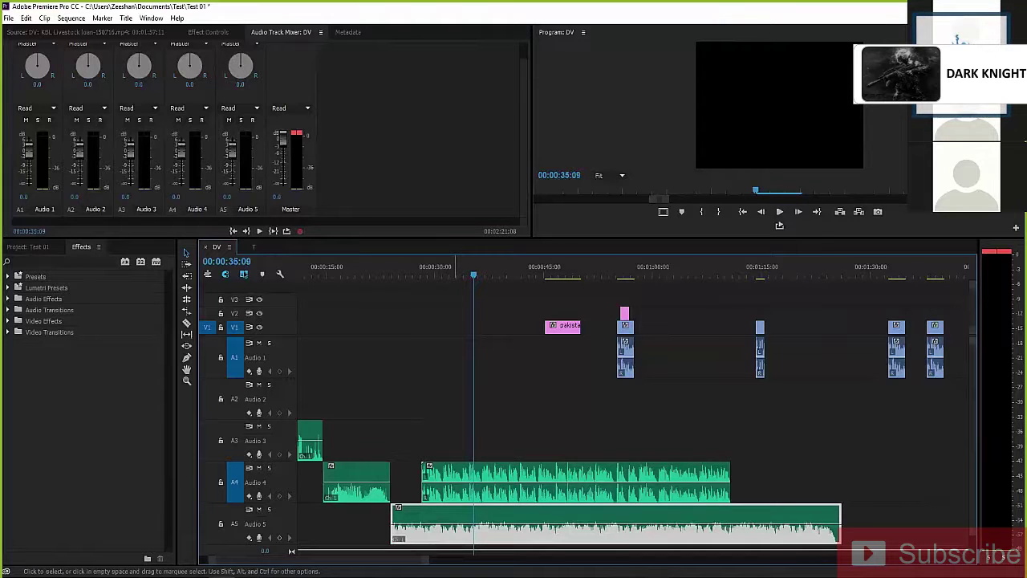
{"action": "key", "text": "space"}
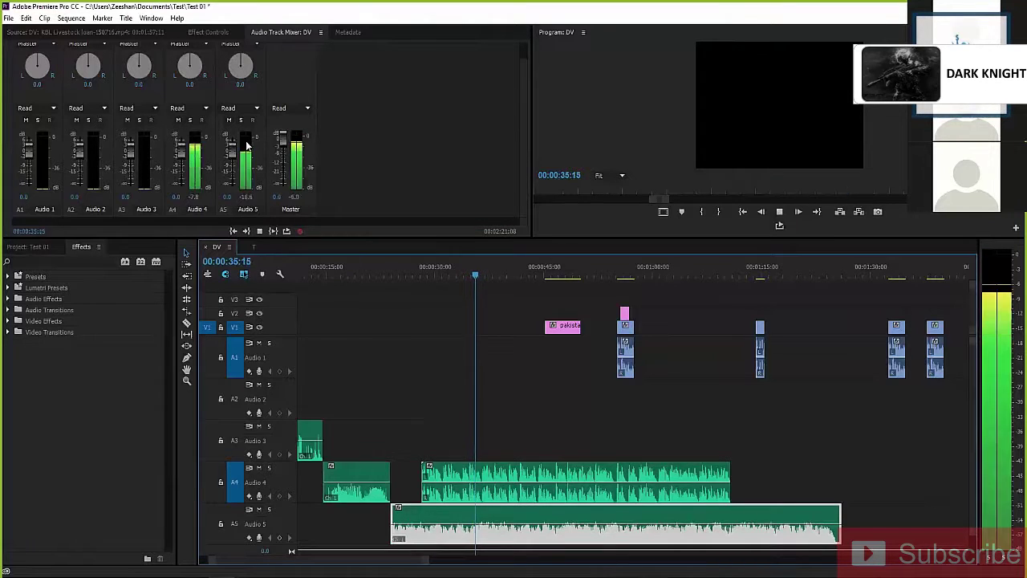
{"action": "key", "text": "space"}
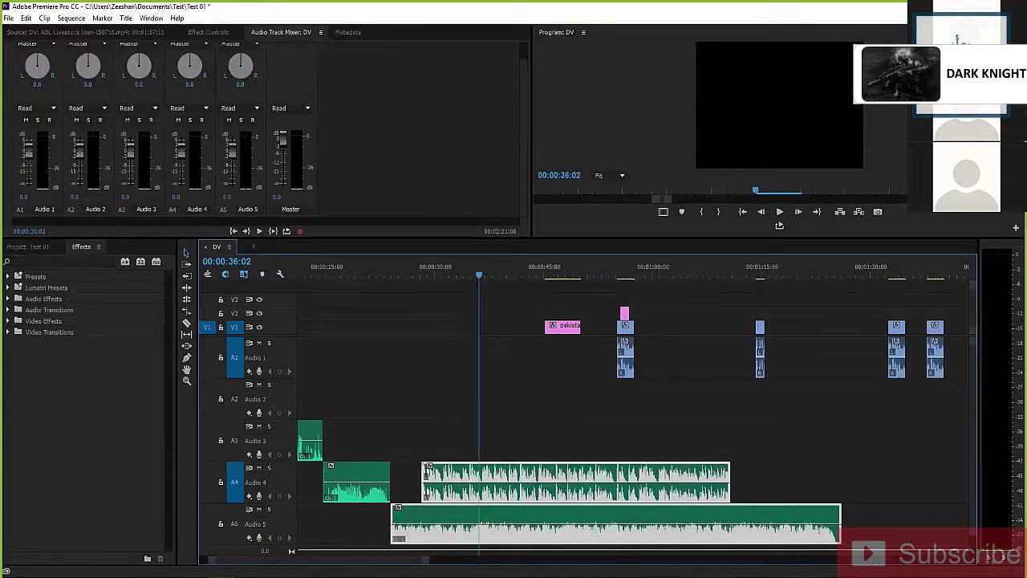
{"action": "key", "text": "space"}
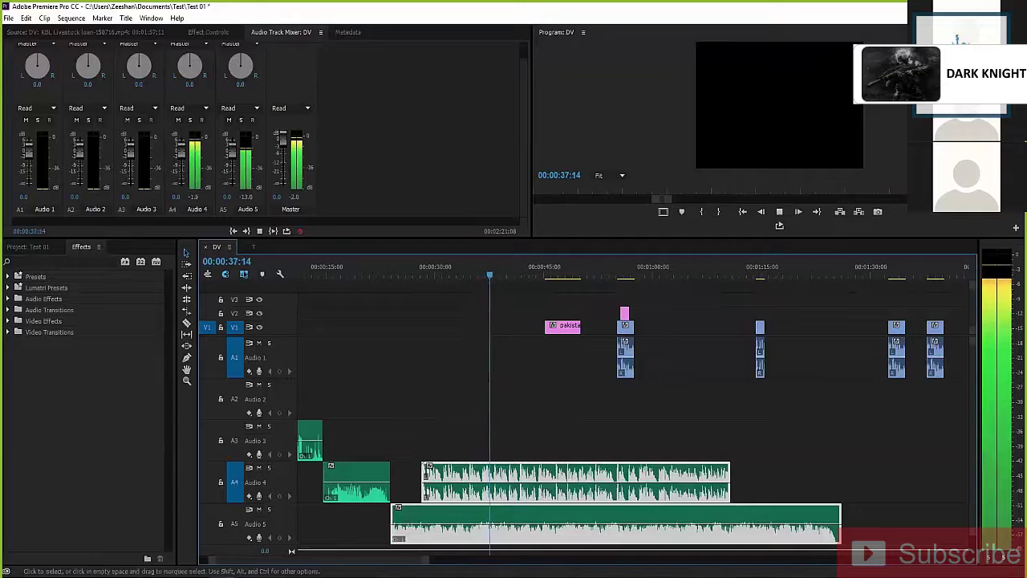
{"action": "key", "text": "space"}
{"action": "left_click_drag", "start_coordinate": [496, 275], "coordinate": [468, 275]}
{"action": "key", "text": "space"}
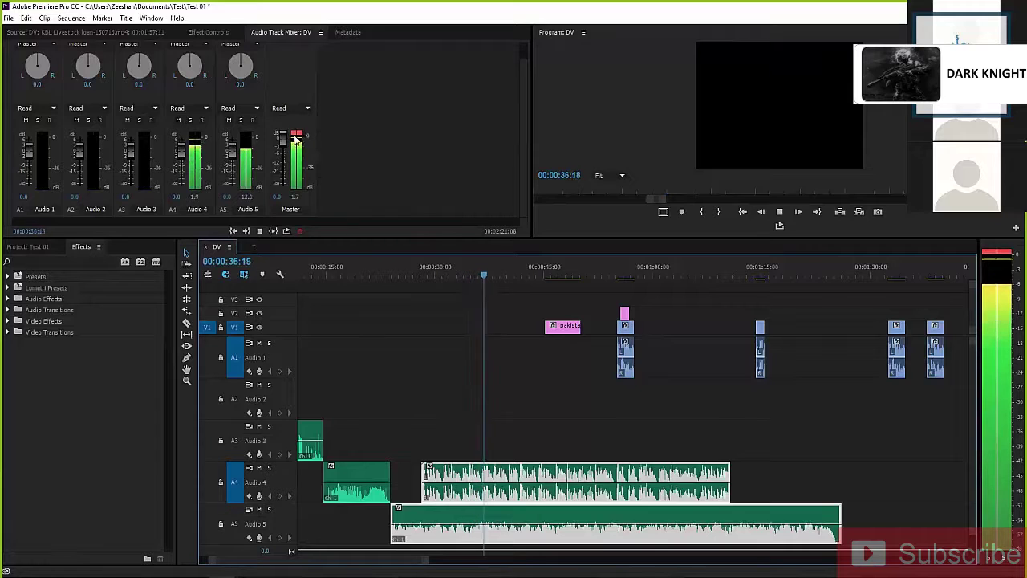
{"action": "key", "text": "k"}
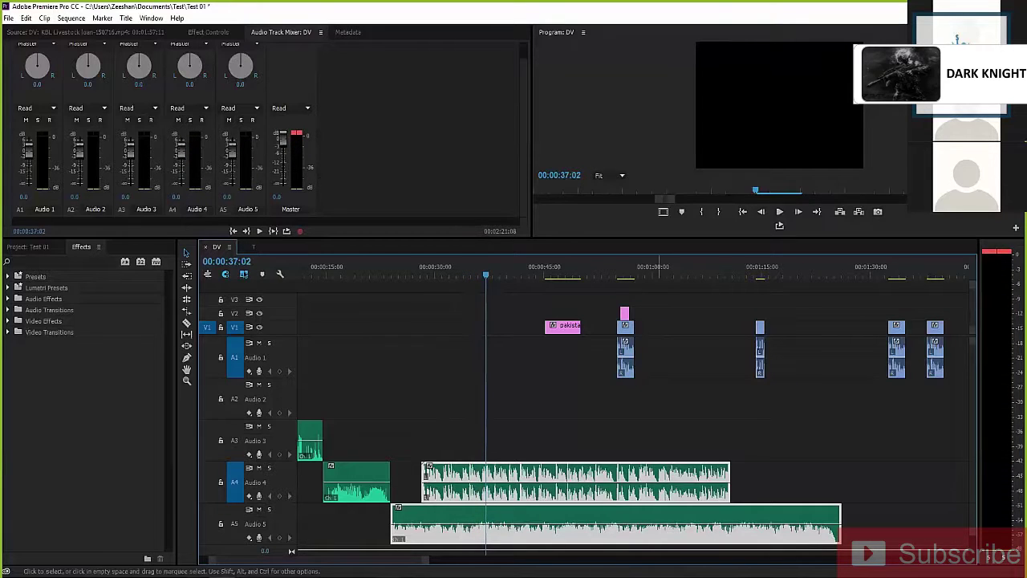
{"action": "left_click", "coordinate": [525, 401]}
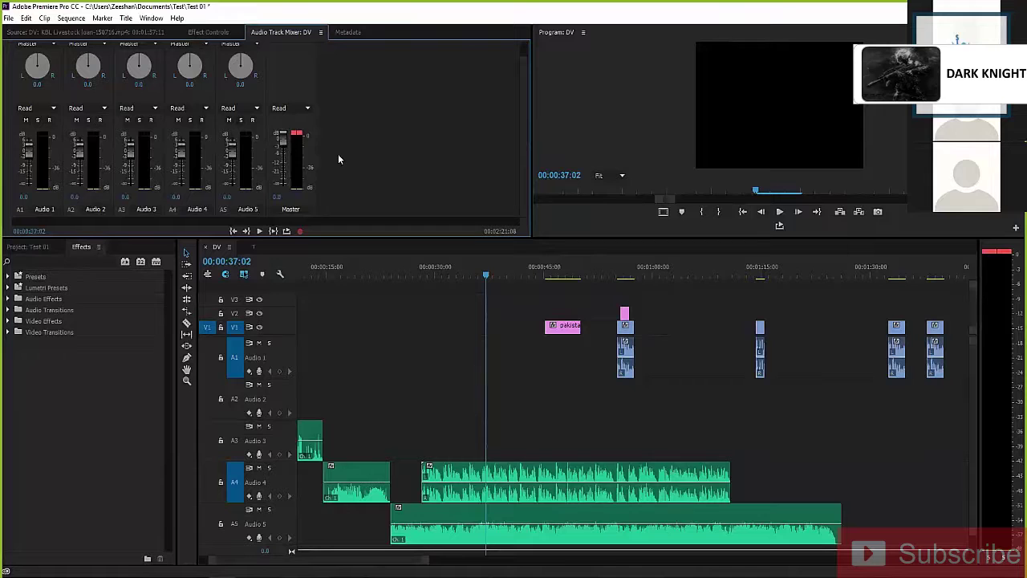
{"action": "left_click", "coordinate": [530, 422]}
{"action": "left_click", "coordinate": [537, 477]}
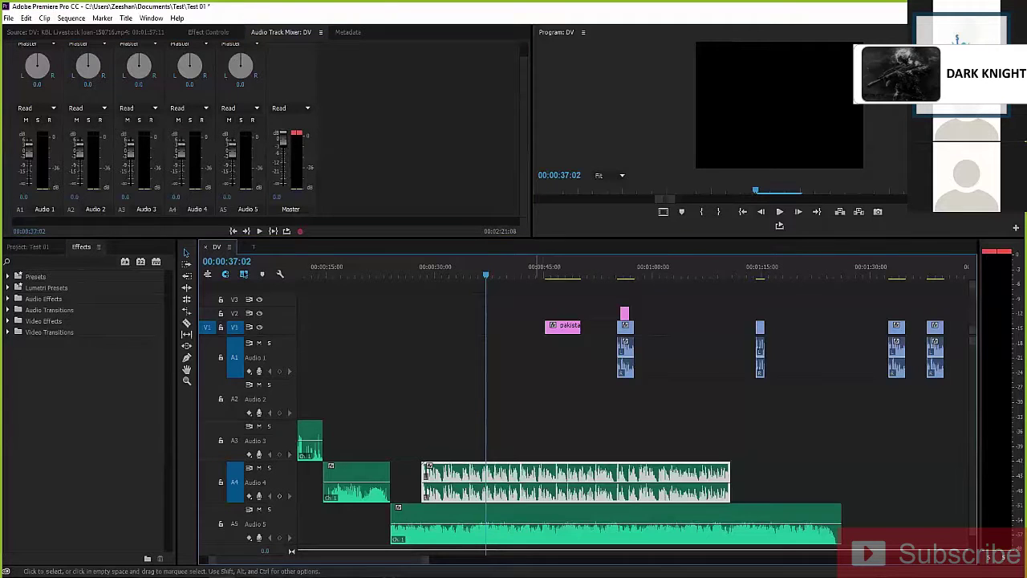
{"action": "right_click", "coordinate": [540, 479]}
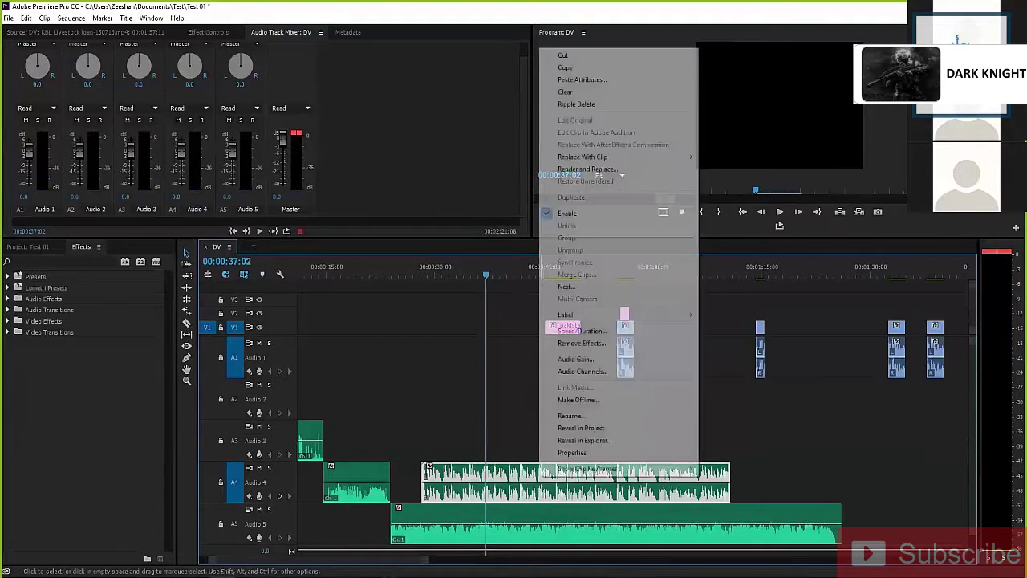
{"action": "left_click", "coordinate": [512, 444]}
{"action": "left_click_drag", "start_coordinate": [512, 439], "coordinate": [569, 532]}
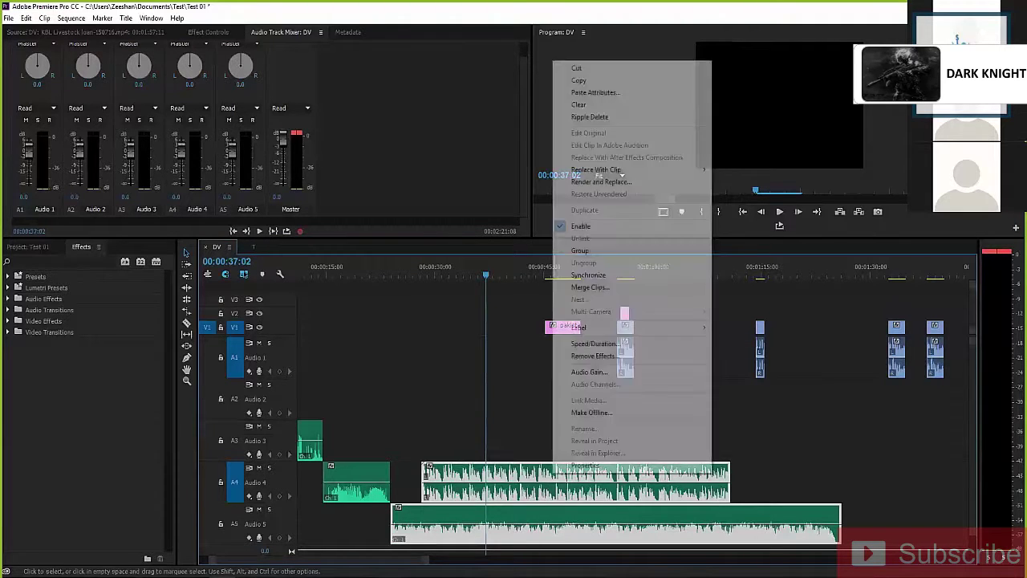
{"action": "left_click", "coordinate": [178, 163]}
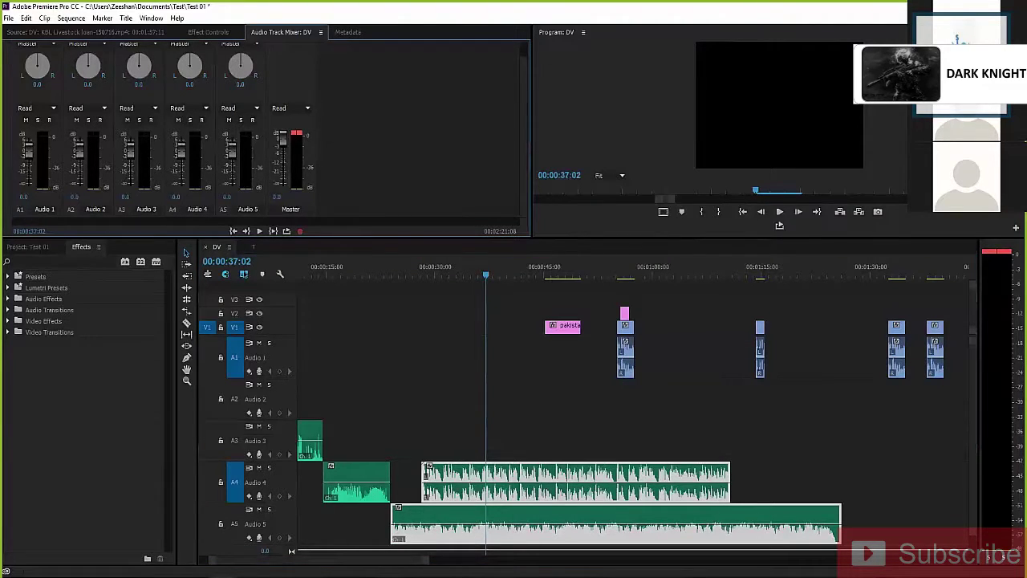
{"action": "left_click", "coordinate": [530, 401]}
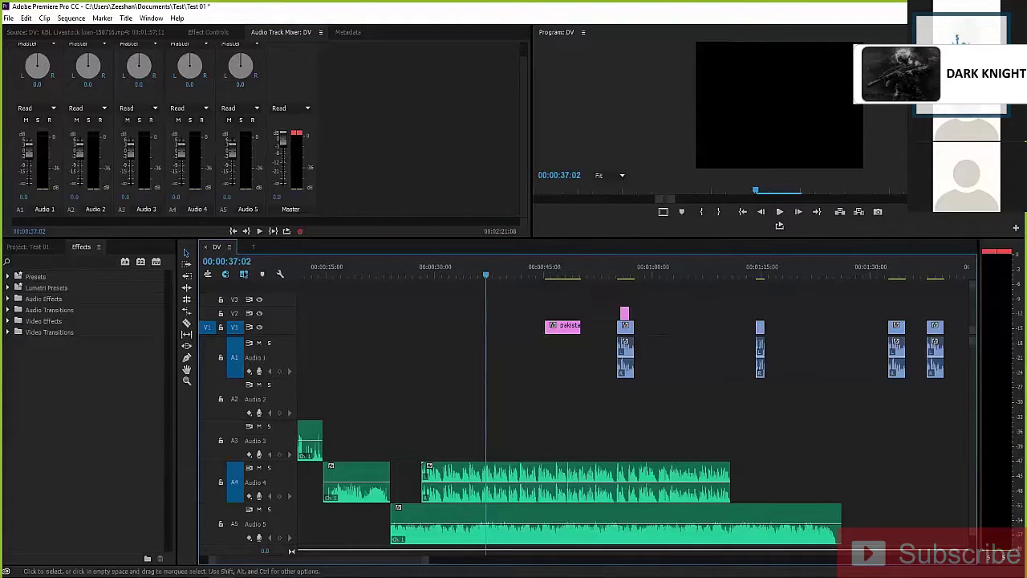
- Adjust the long Audio 4 clip's gain by -2 dB and play on to check the Master level
{"action": "right_click", "coordinate": [512, 463]}
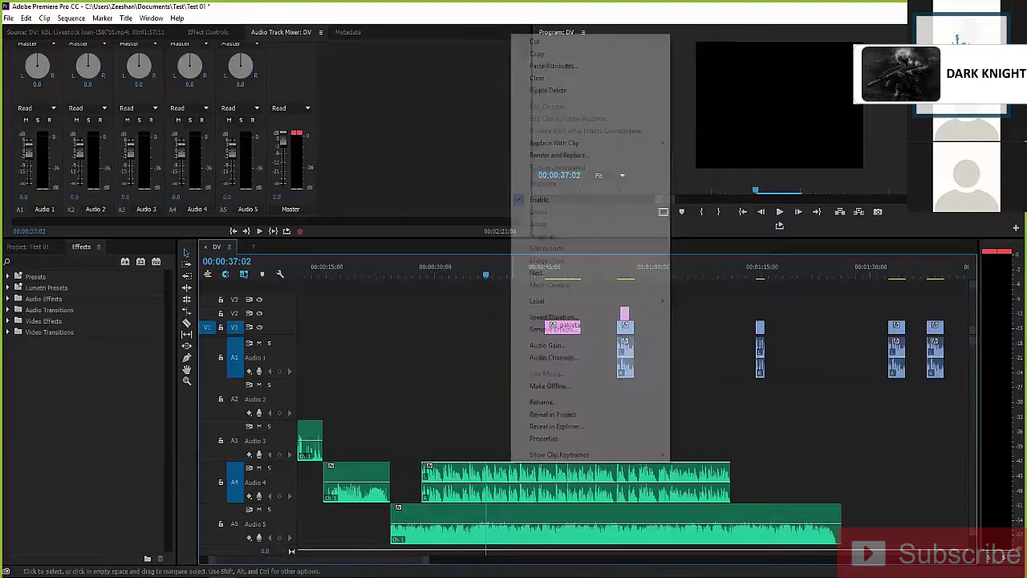
{"action": "left_click", "coordinate": [546, 345]}
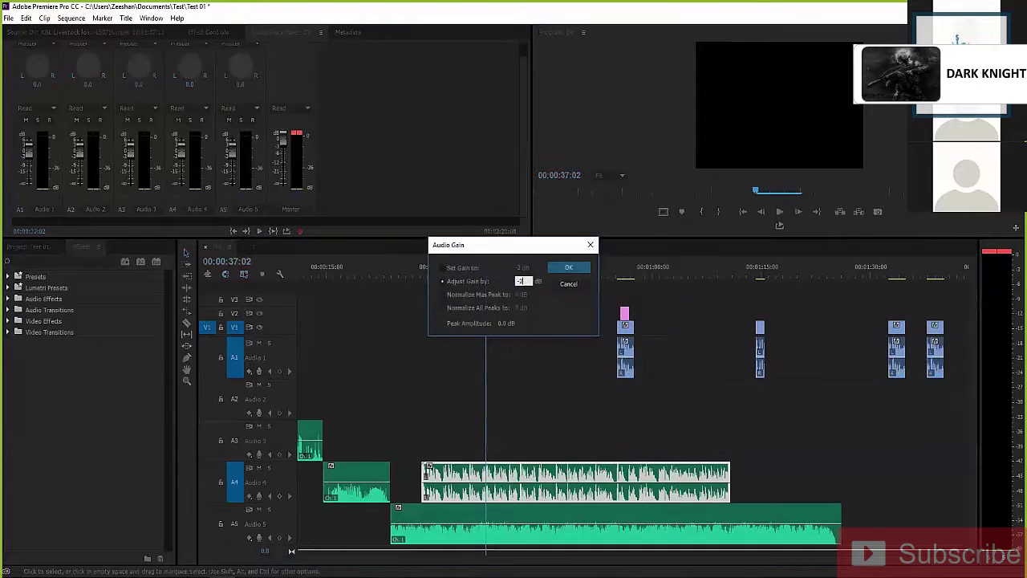
{"action": "left_click", "coordinate": [573, 266]}
{"action": "key", "text": "space"}
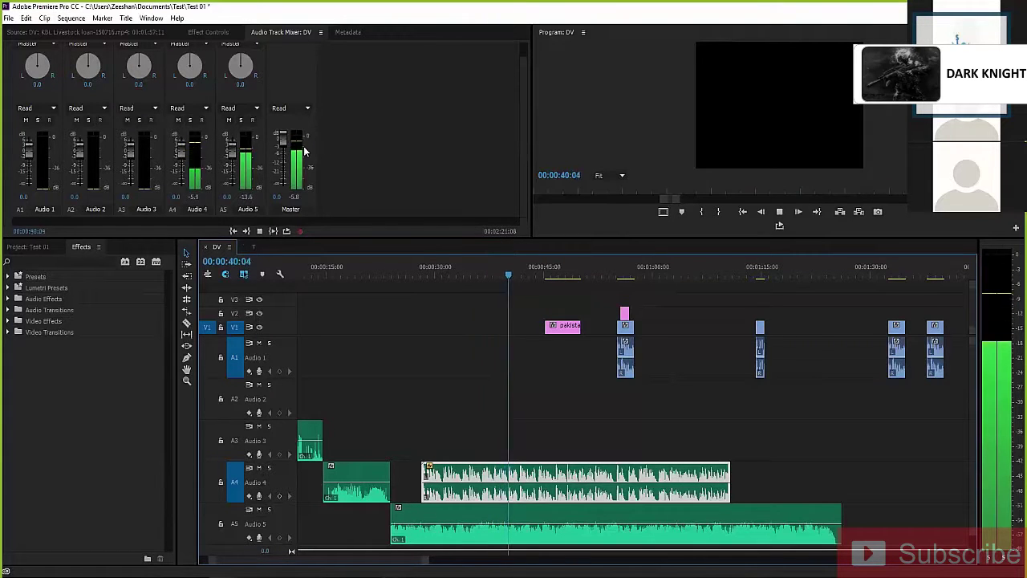
{"action": "key", "text": "space"}
- Expand the music bin in the project and preview 07 Lost Love.mp3 in the Source Monitor
{"action": "scroll", "coordinate": [439, 409], "scroll_direction": "up", "scroll_amount": 3}
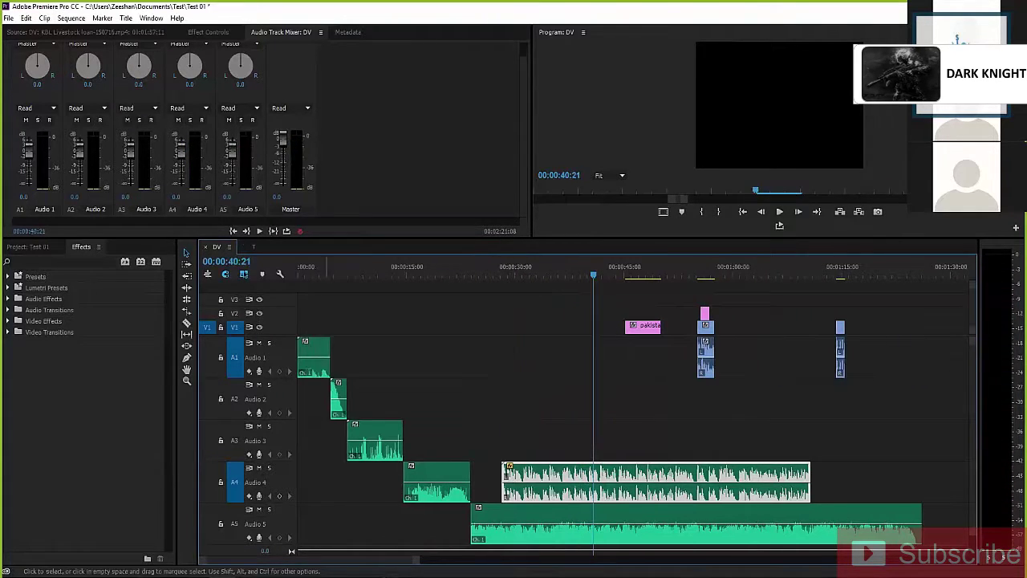
{"action": "key", "text": "shift+1"}
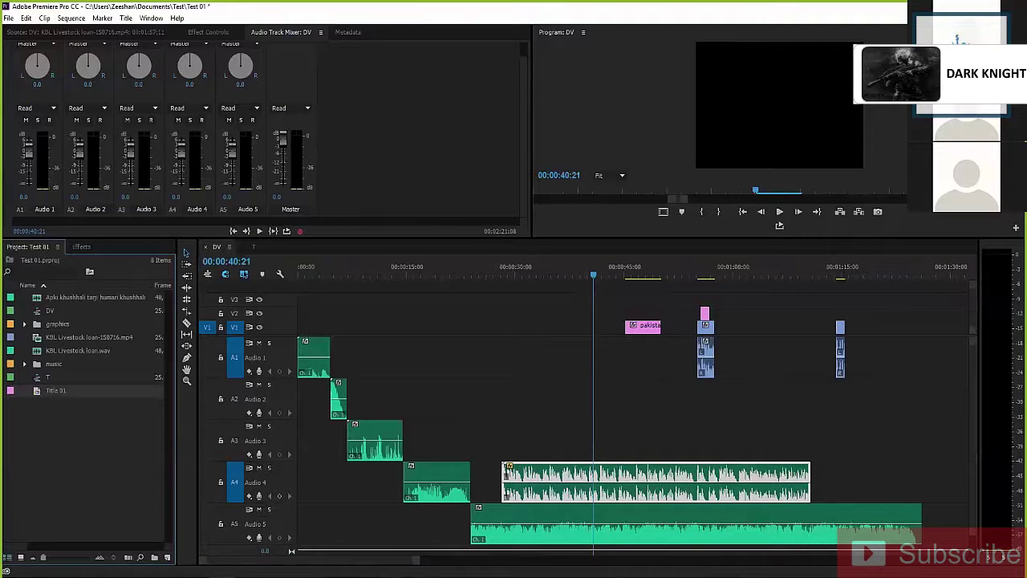
{"action": "left_click", "coordinate": [25, 364]}
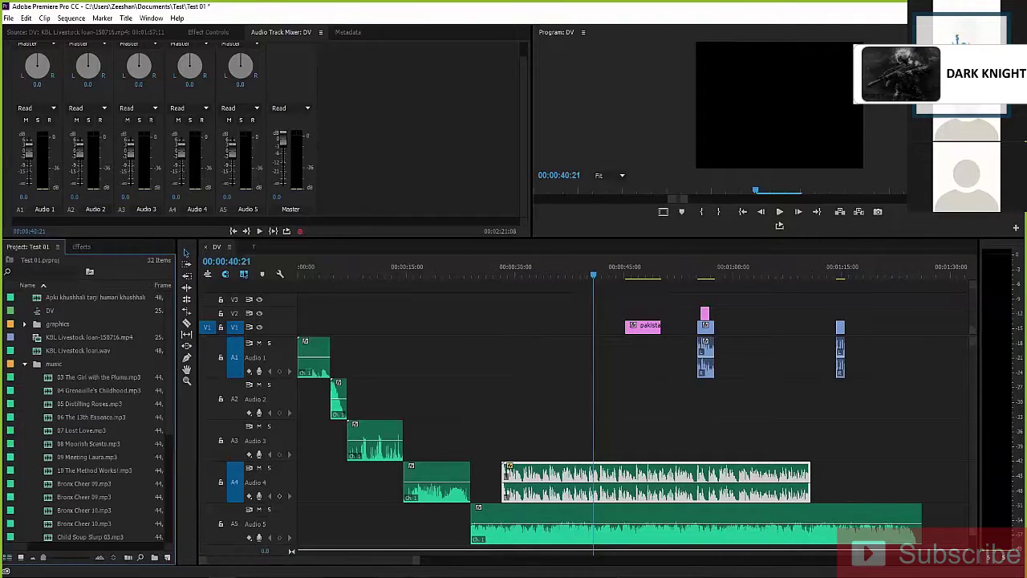
{"action": "scroll", "coordinate": [88, 413], "scroll_direction": "down", "scroll_amount": 3}
{"action": "double_click", "coordinate": [81, 350]}
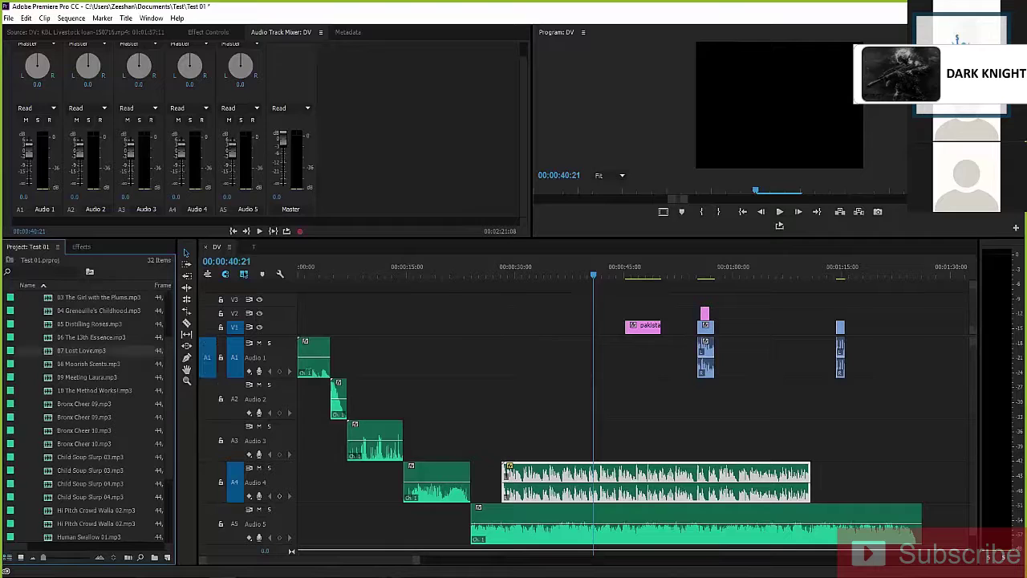
{"action": "key", "text": "space"}
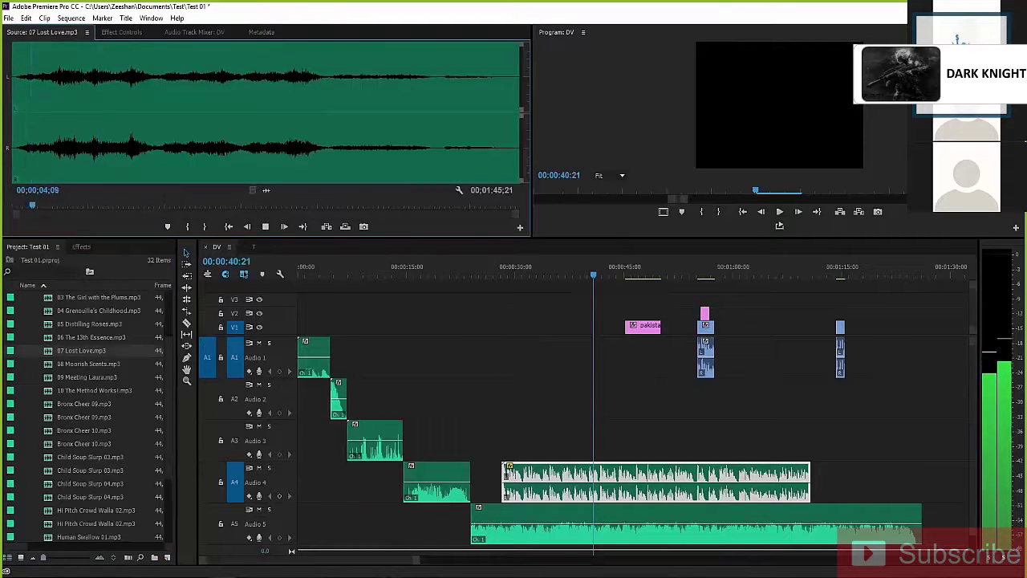
- Preview 04 Grenouille's Childhood.mp3 from about two minutes in, and load 10 The Method Works!.mp3 to view its waveform
{"action": "double_click", "coordinate": [98, 311]}
{"action": "left_click_drag", "start_coordinate": [166, 206], "coordinate": [178, 205]}
{"action": "key", "text": "space"}
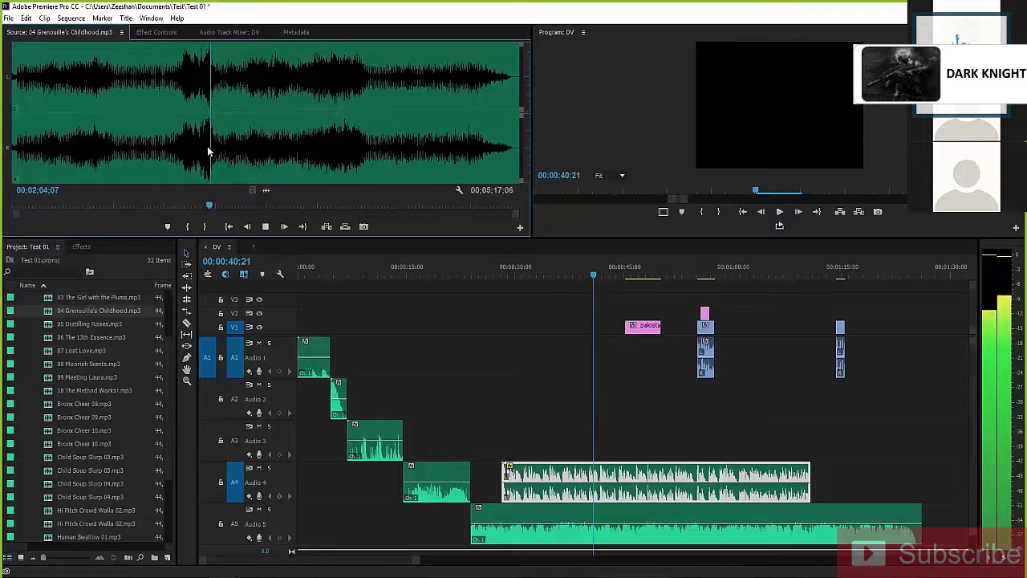
{"action": "key", "text": "space"}
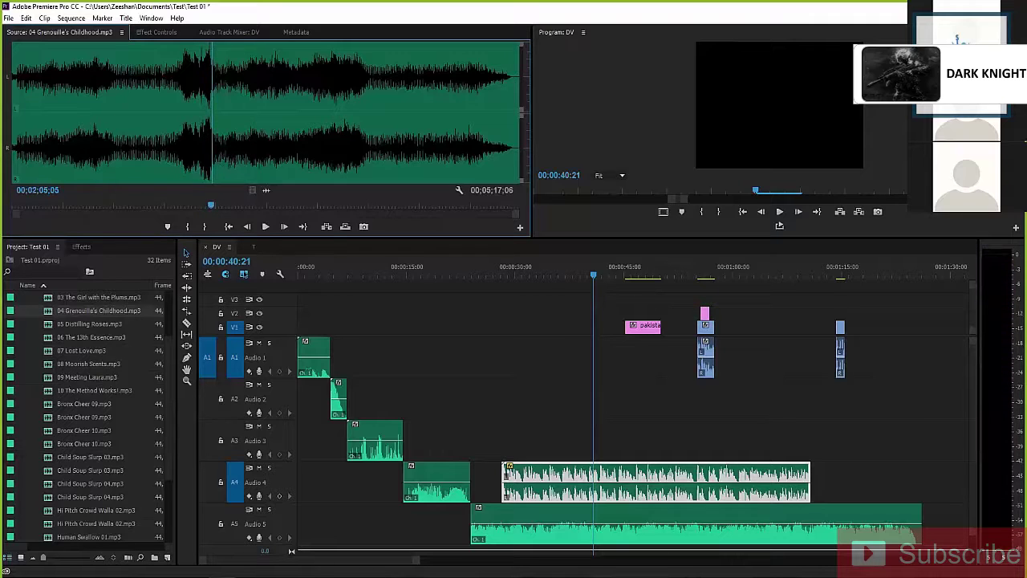
{"action": "double_click", "coordinate": [94, 390]}
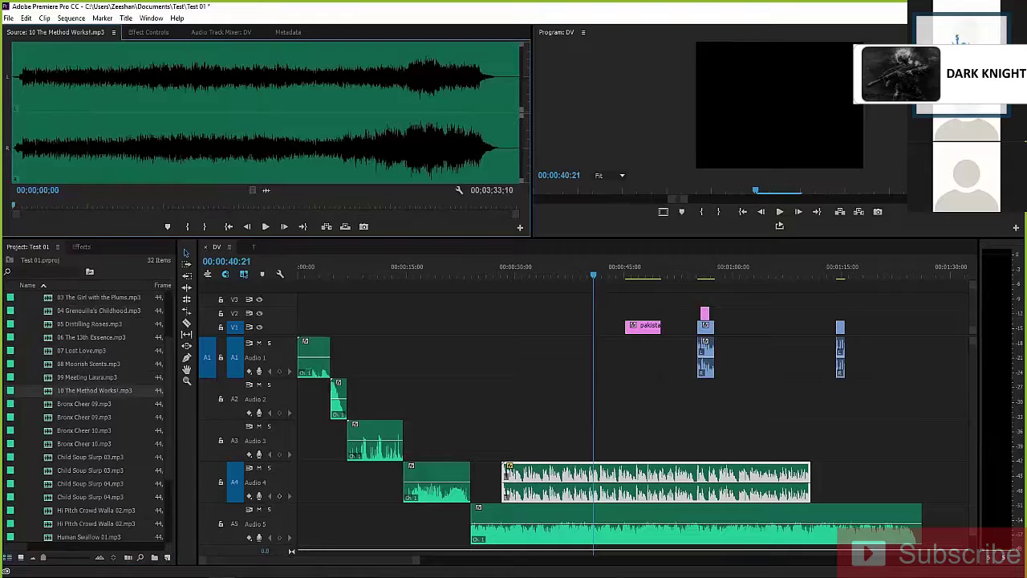
- Load Bronx Cheer 10.mp3 in the Source Monitor, inspect its loudest section and play it to check the level
{"action": "double_click", "coordinate": [84, 430]}
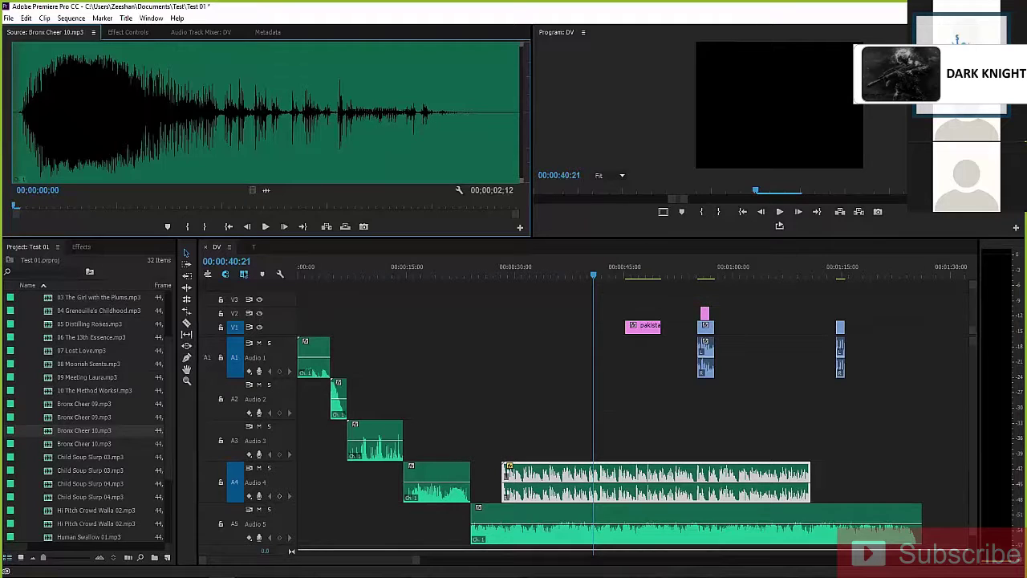
{"action": "left_click", "coordinate": [103, 63]}
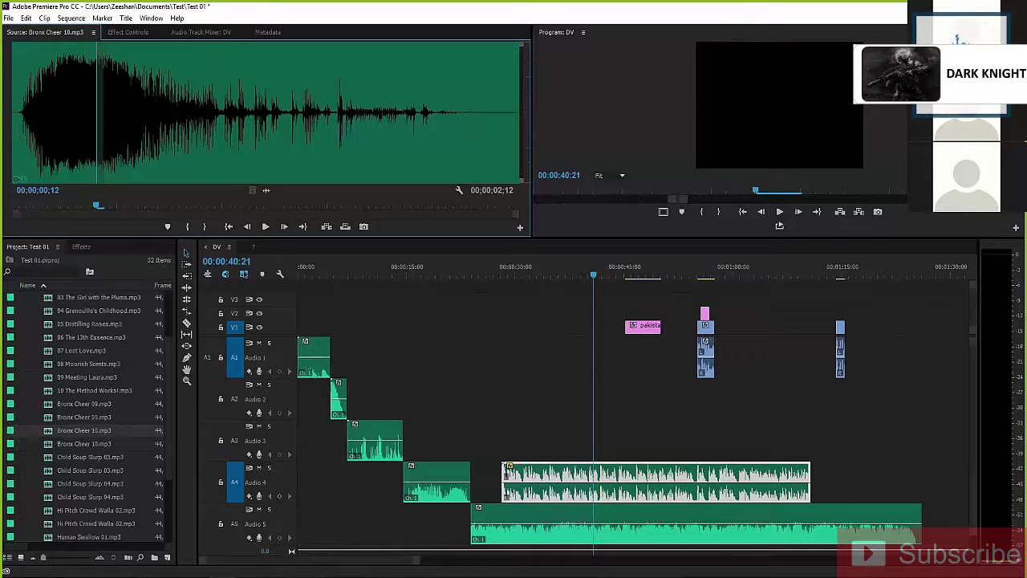
{"action": "key", "text": "Left"}
{"action": "key", "text": "Left"}
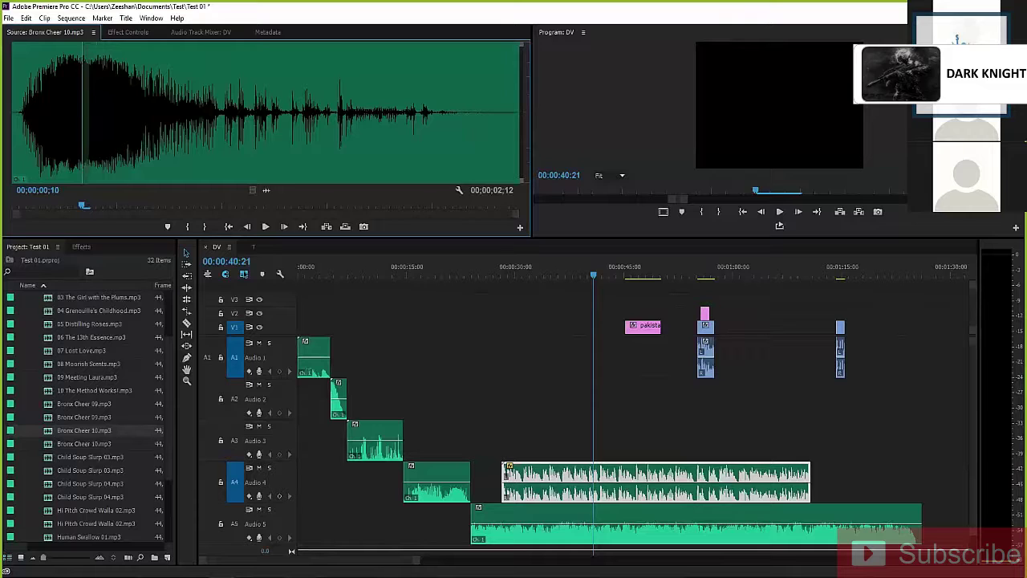
{"action": "key", "text": "space"}
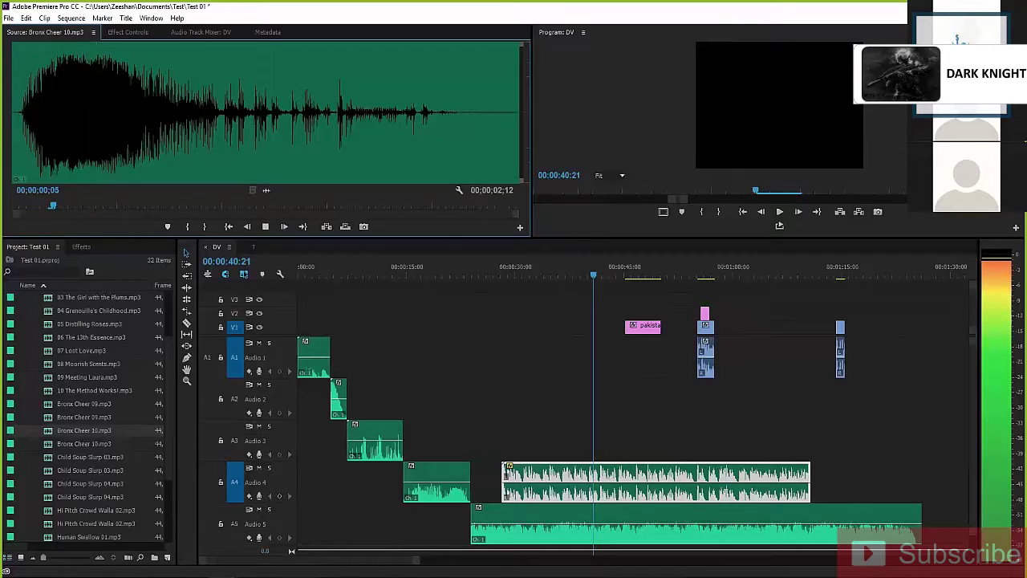
{"action": "key", "text": "space"}
- Load Hi Pitch Crowd Walla 02.mp3 in the Source Monitor and play its opening
{"action": "scroll", "coordinate": [90, 416], "scroll_direction": "down", "scroll_amount": 1}
{"action": "double_click", "coordinate": [96, 470]}
{"action": "key", "text": "space"}
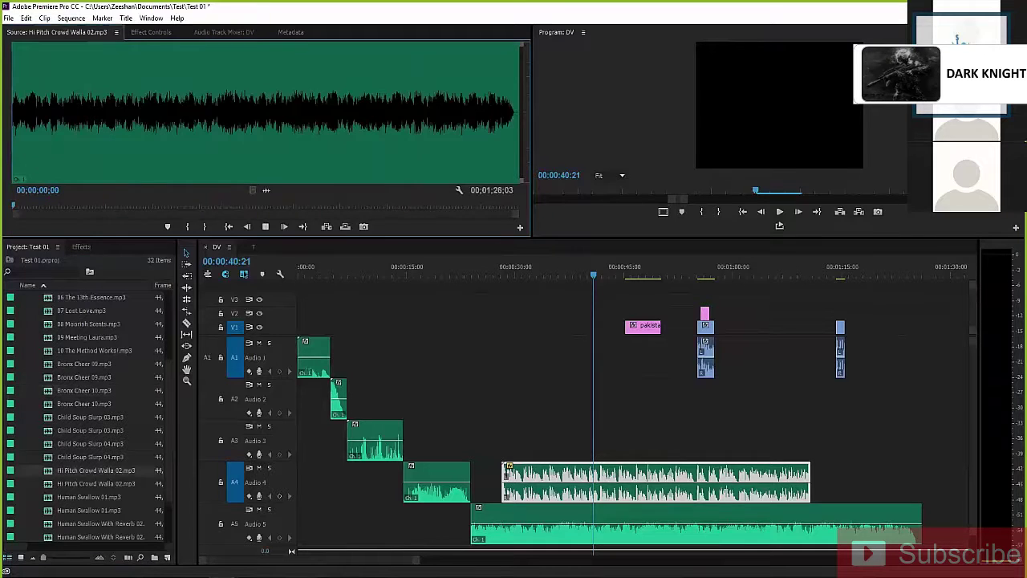
{"action": "key", "text": "space"}
{"action": "scroll", "coordinate": [90, 416], "scroll_direction": "up", "scroll_amount": 2}
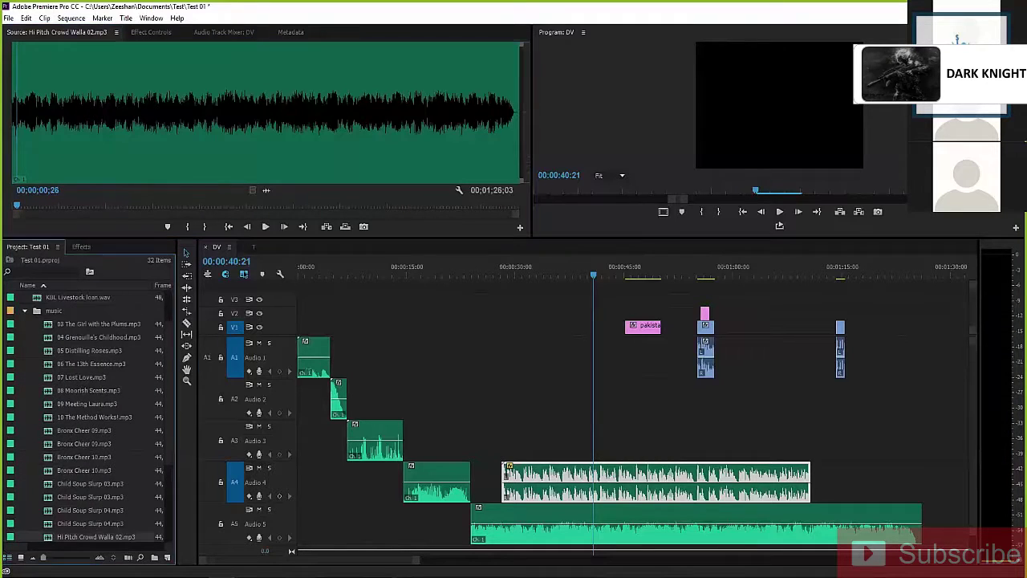
- Preview 05 Distilling Roses.mp3 and mark a 00;00;35;18 In-to-Out section ending at 00;01;13;13
{"action": "double_click", "coordinate": [89, 349]}
{"action": "key", "text": "space"}
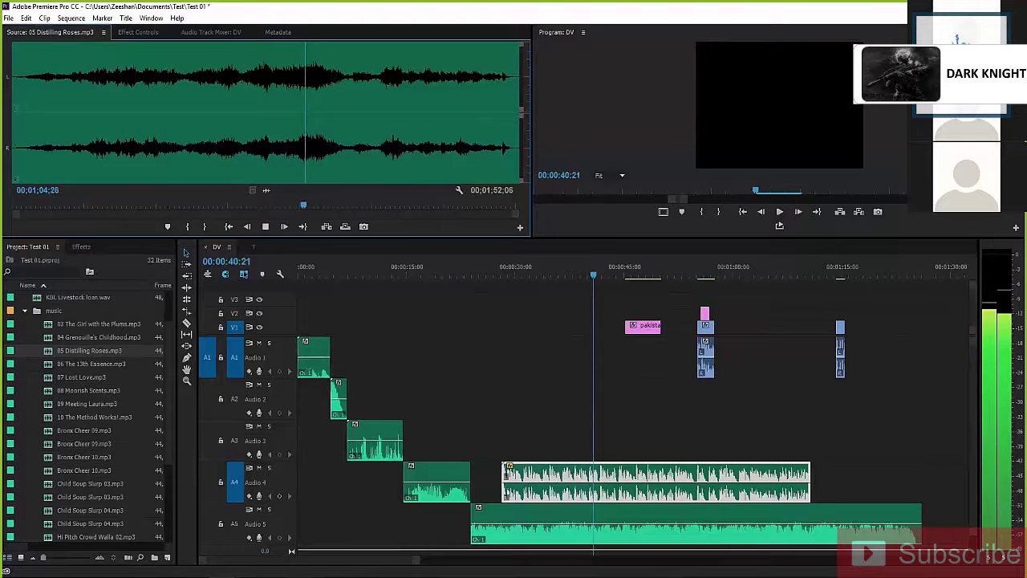
{"action": "key", "text": "space"}
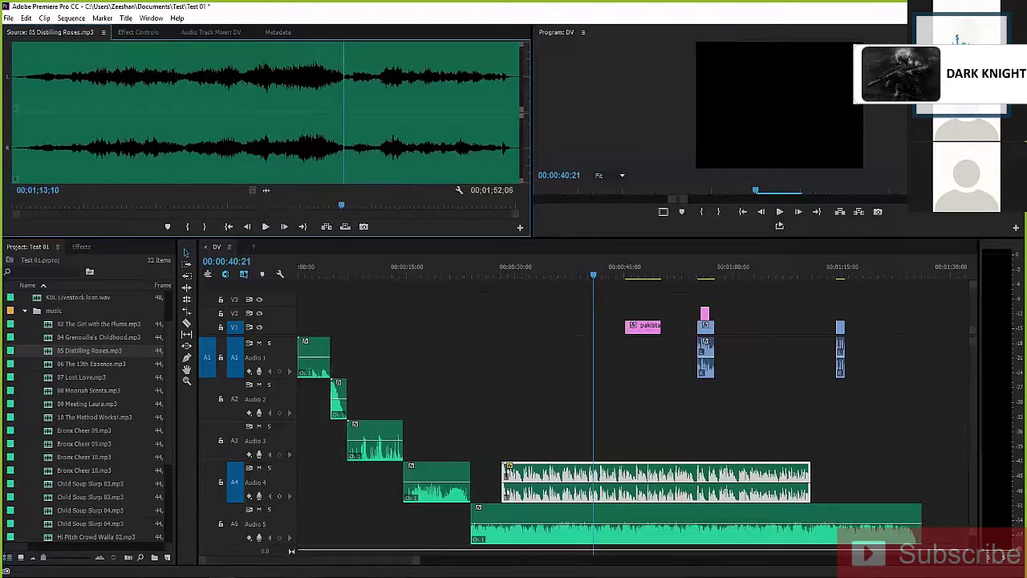
{"action": "mouse_move", "coordinate": [341, 205]}
{"action": "left_mouse_down"}
{"action": "mouse_move", "coordinate": [181, 206]}
{"action": "mouse_move", "coordinate": [344, 206]}
{"action": "left_mouse_up"}
{"action": "key", "text": "i"}
{"action": "key", "text": "o"}
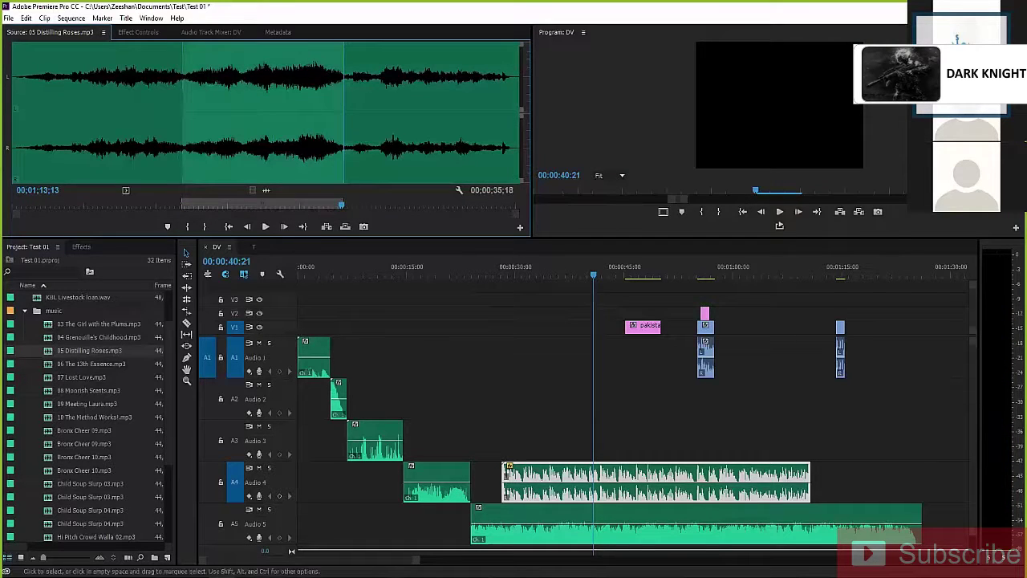
- Replace the Audio 5 clip with the marked section of 05 Distilling Roses.mp3, aligned to the start of the long Audio 4 clip
{"action": "left_click", "coordinate": [540, 524]}
{"action": "key", "text": "Delete"}
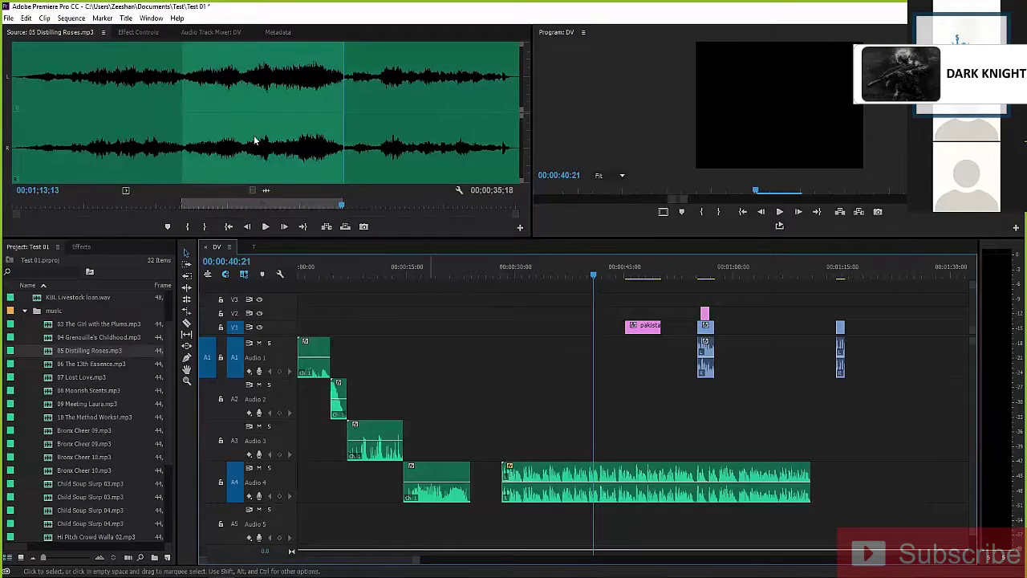
{"action": "left_click_drag", "start_coordinate": [267, 191], "coordinate": [506, 523]}
- Show the effect controls and play the sequence from 00:00:32:11 to hear the Audio 4 clip over the Audio 5 music
{"action": "left_click", "coordinate": [533, 268]}
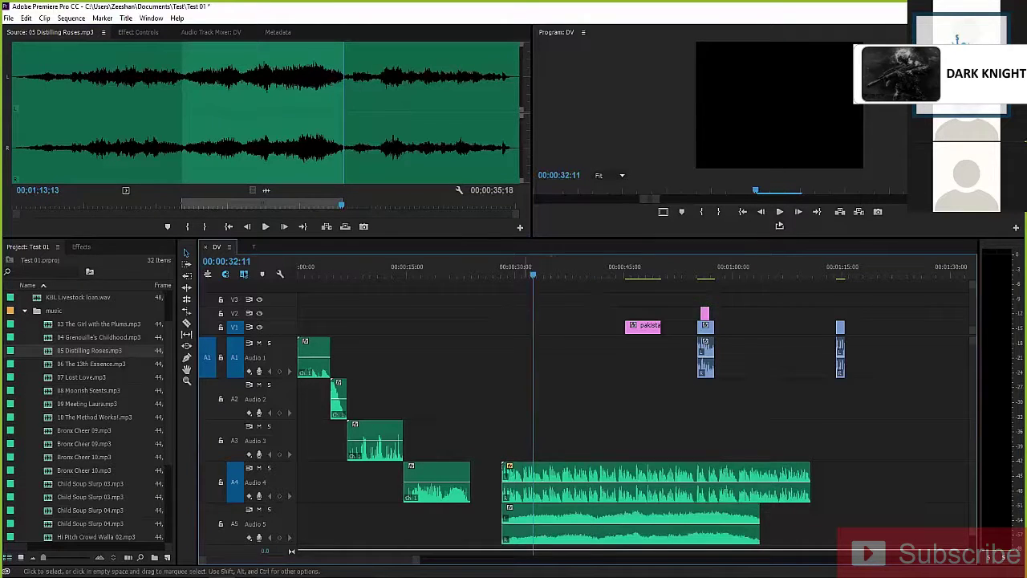
{"action": "left_click", "coordinate": [138, 32]}
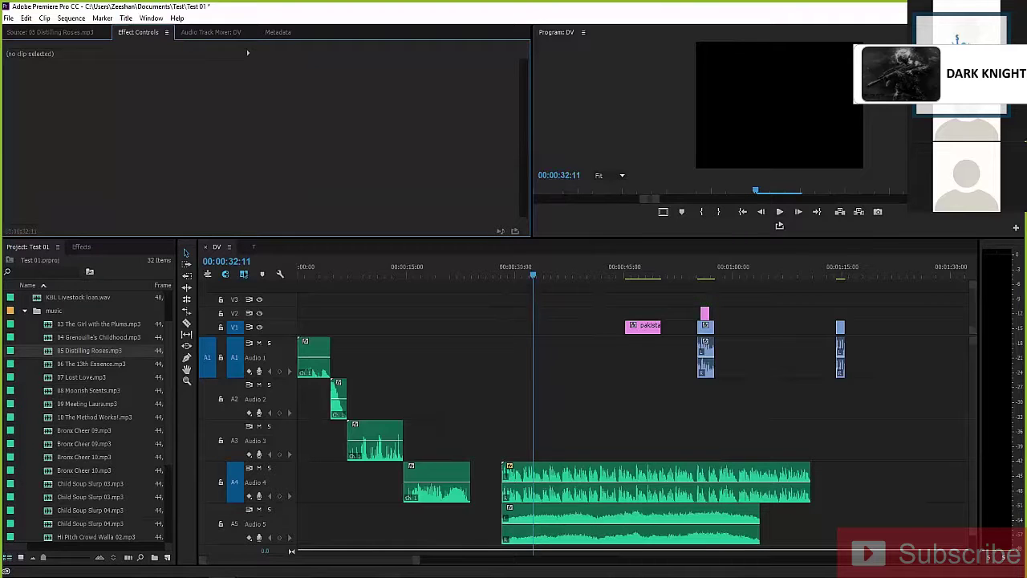
{"action": "key", "text": "space"}
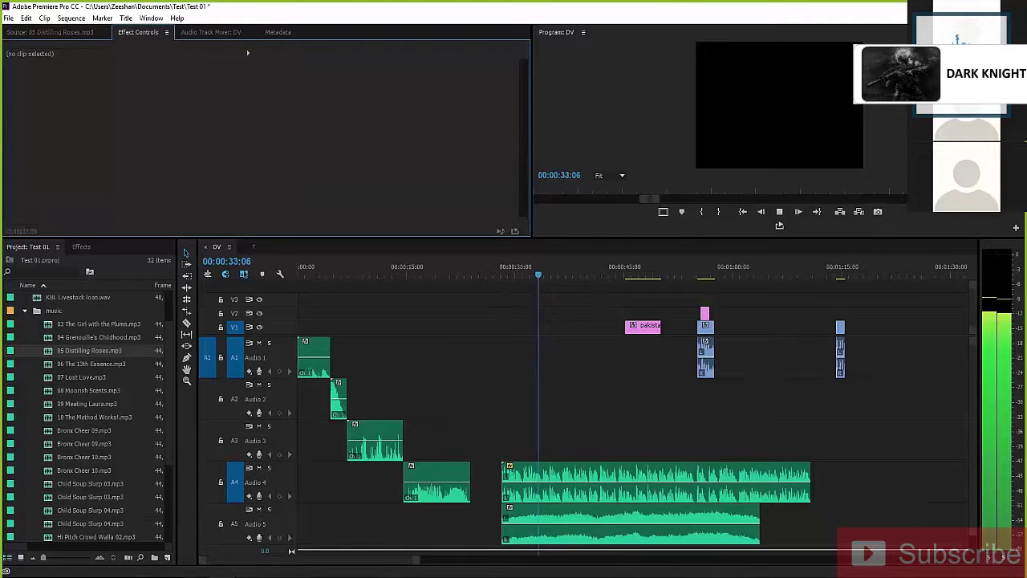